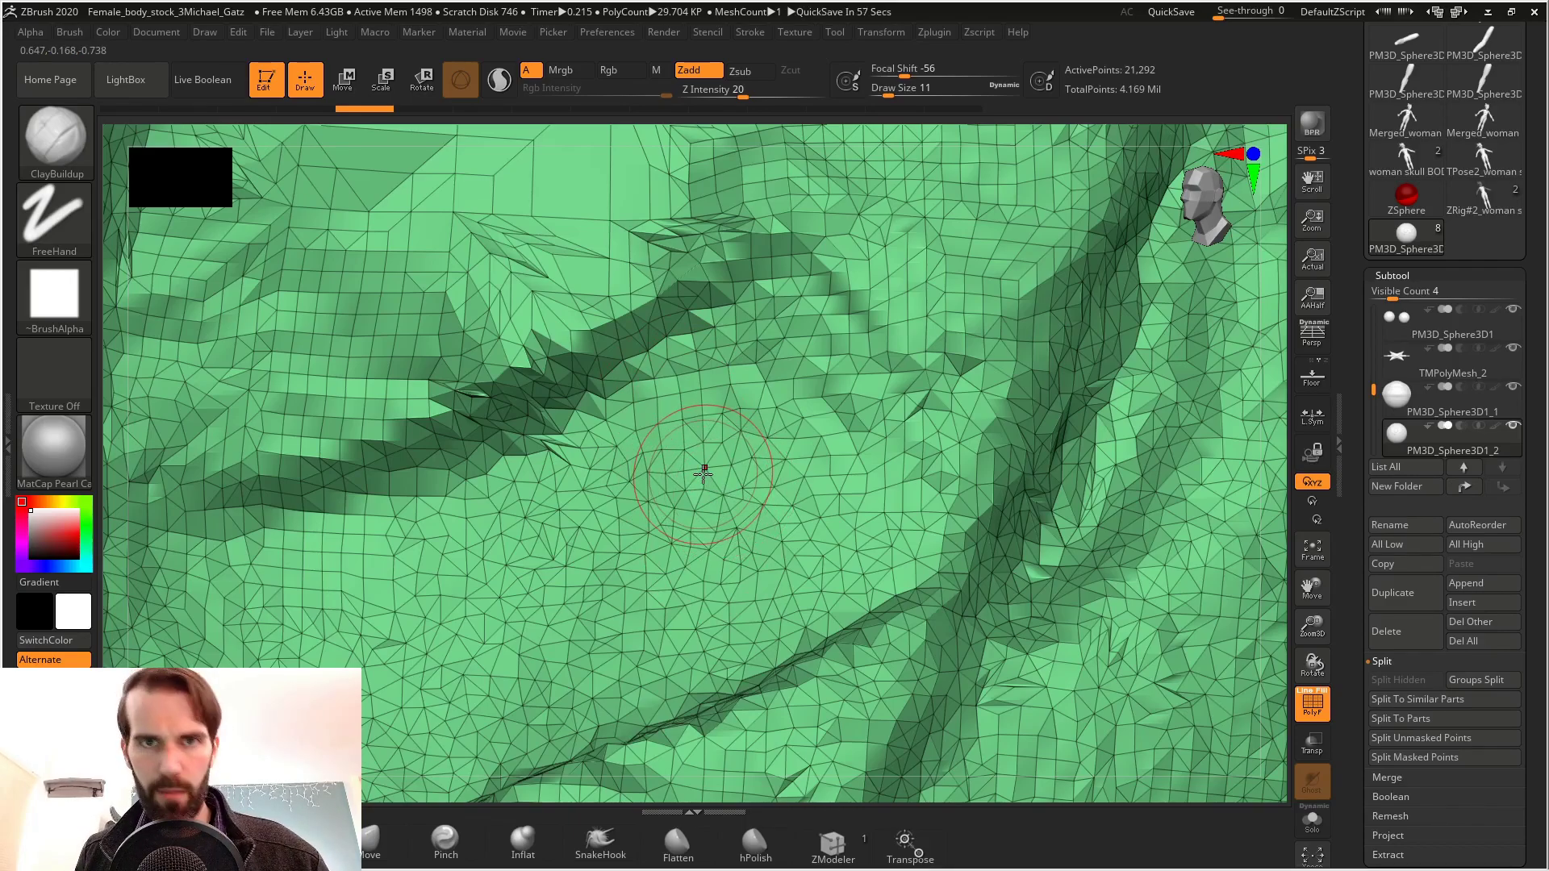
Build up clay on the green mesh, and stretch its polygons outward using the Move brush at draw size 44
{"action": "left_click_drag", "start_coordinate": [703, 475], "coordinate": [657, 590]}
{"action": "left_click", "coordinate": [373, 839]}
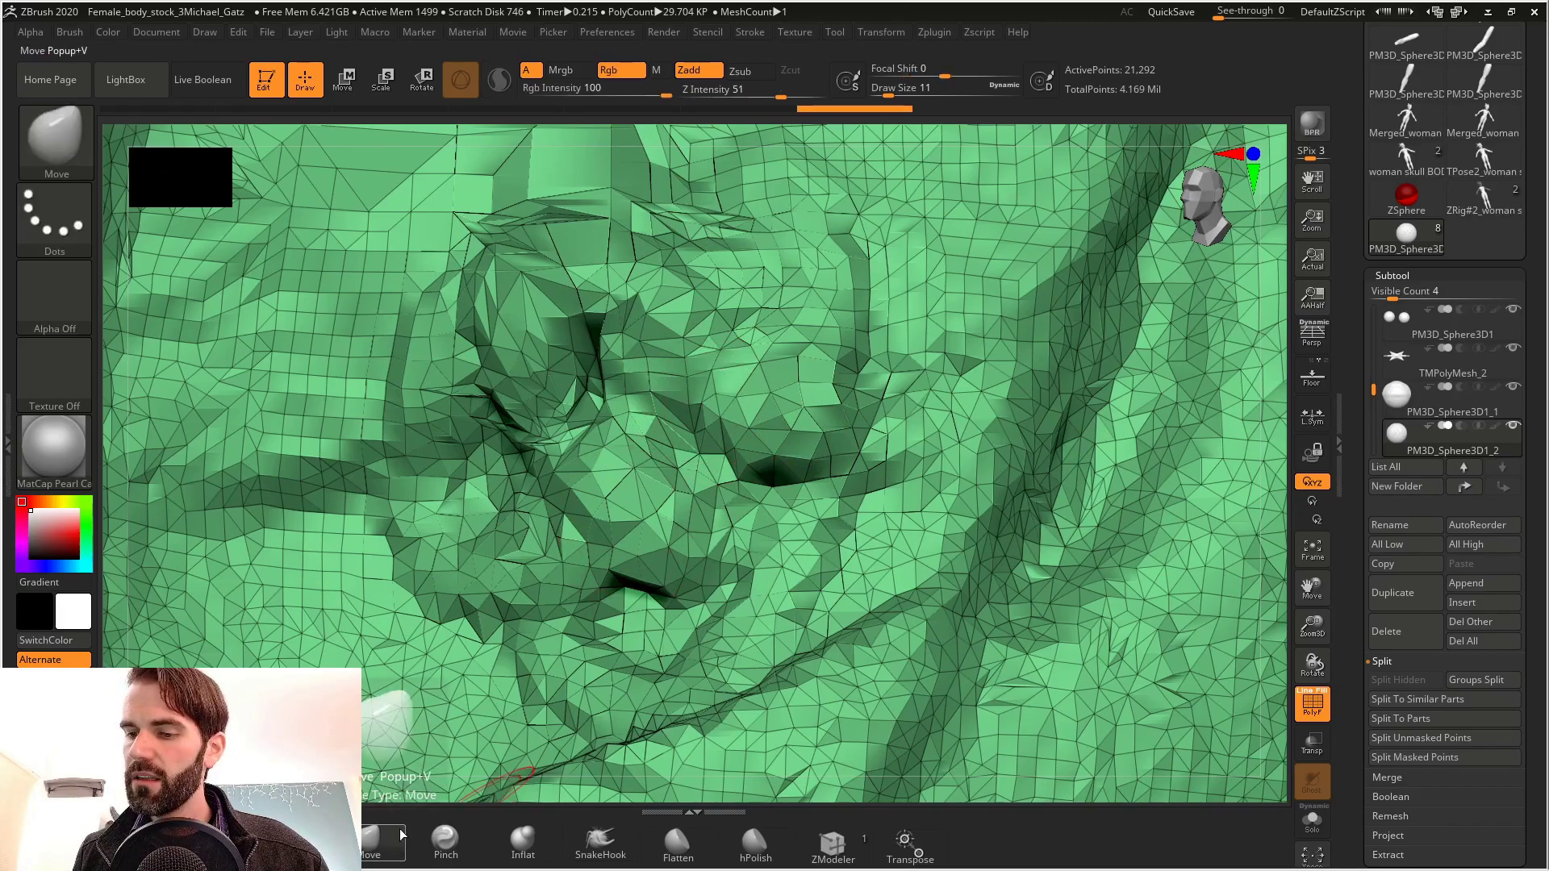
{"action": "key", "text": "s"}
{"action": "left_click_drag", "start_coordinate": [687, 490], "coordinate": [699, 490]}
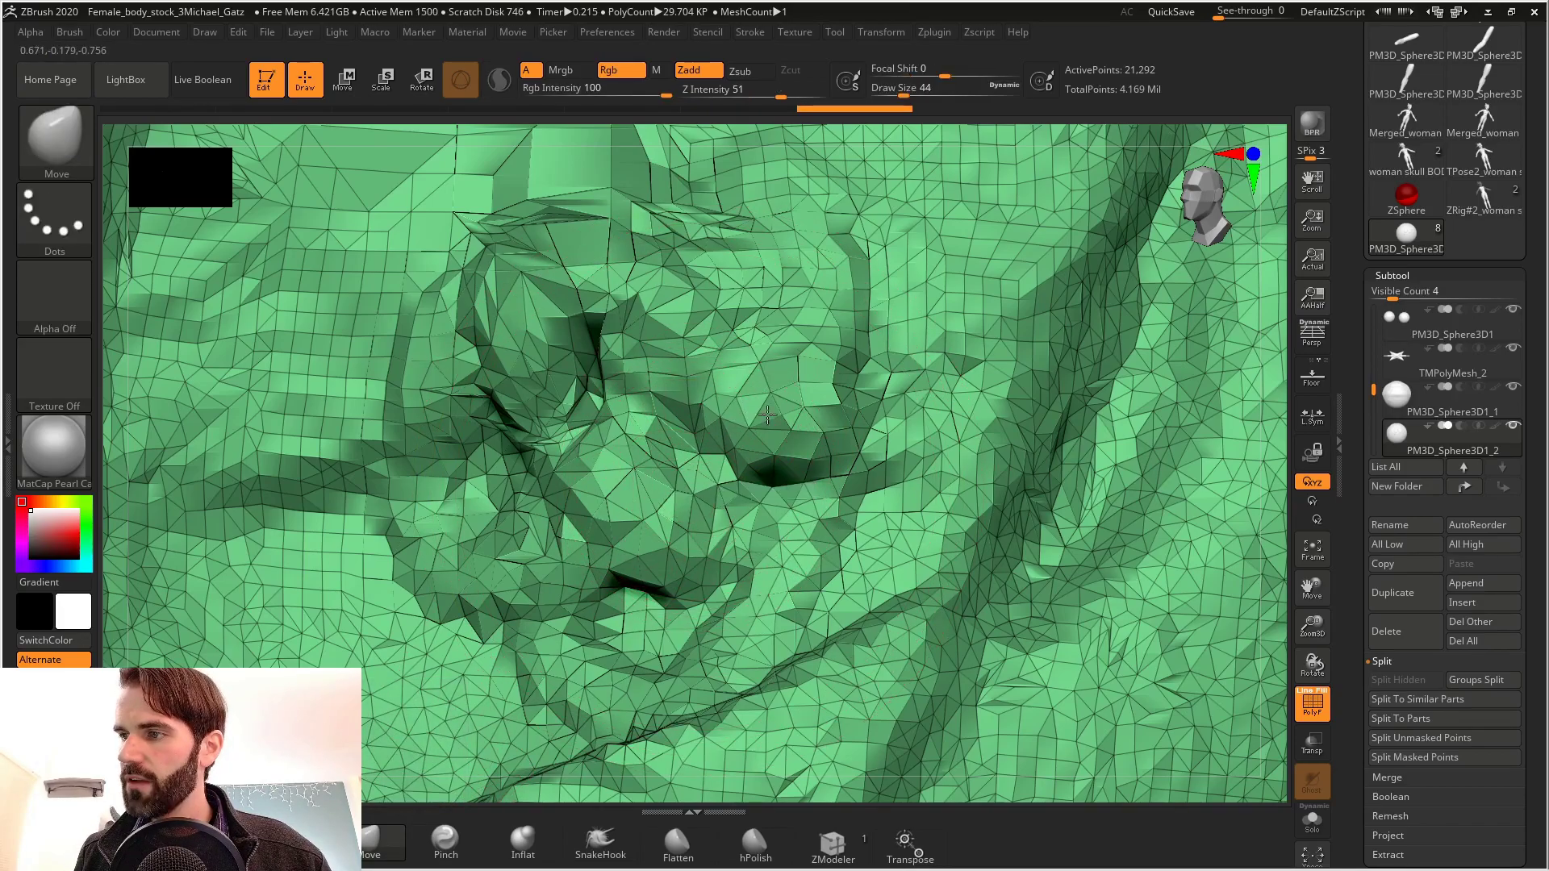
{"action": "left_click_drag", "start_coordinate": [738, 415], "coordinate": [896, 424]}
{"action": "left_click_drag", "start_coordinate": [613, 416], "coordinate": [387, 415]}
{"action": "left_click_drag", "start_coordinate": [679, 411], "coordinate": [710, 355]}
{"action": "left_click_drag", "start_coordinate": [650, 287], "coordinate": [580, 217]}
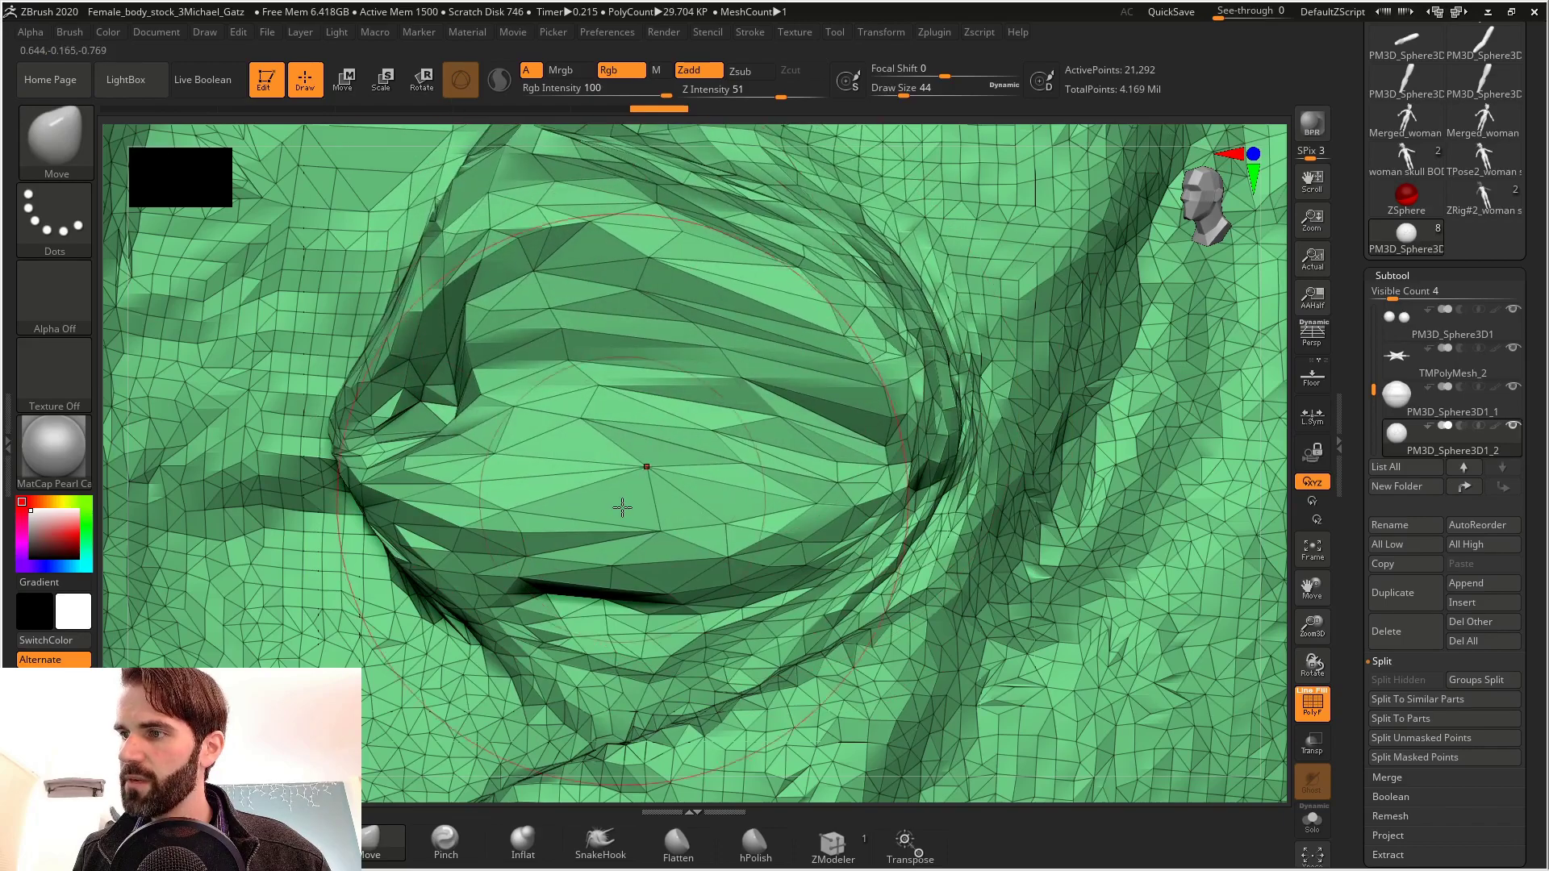
{"action": "left_click_drag", "start_coordinate": [626, 504], "coordinate": [630, 573]}
{"action": "left_click_drag", "start_coordinate": [492, 496], "coordinate": [456, 549]}
{"action": "left_click_drag", "start_coordinate": [710, 598], "coordinate": [677, 654]}
{"action": "left_click_drag", "start_coordinate": [718, 618], "coordinate": [743, 674]}
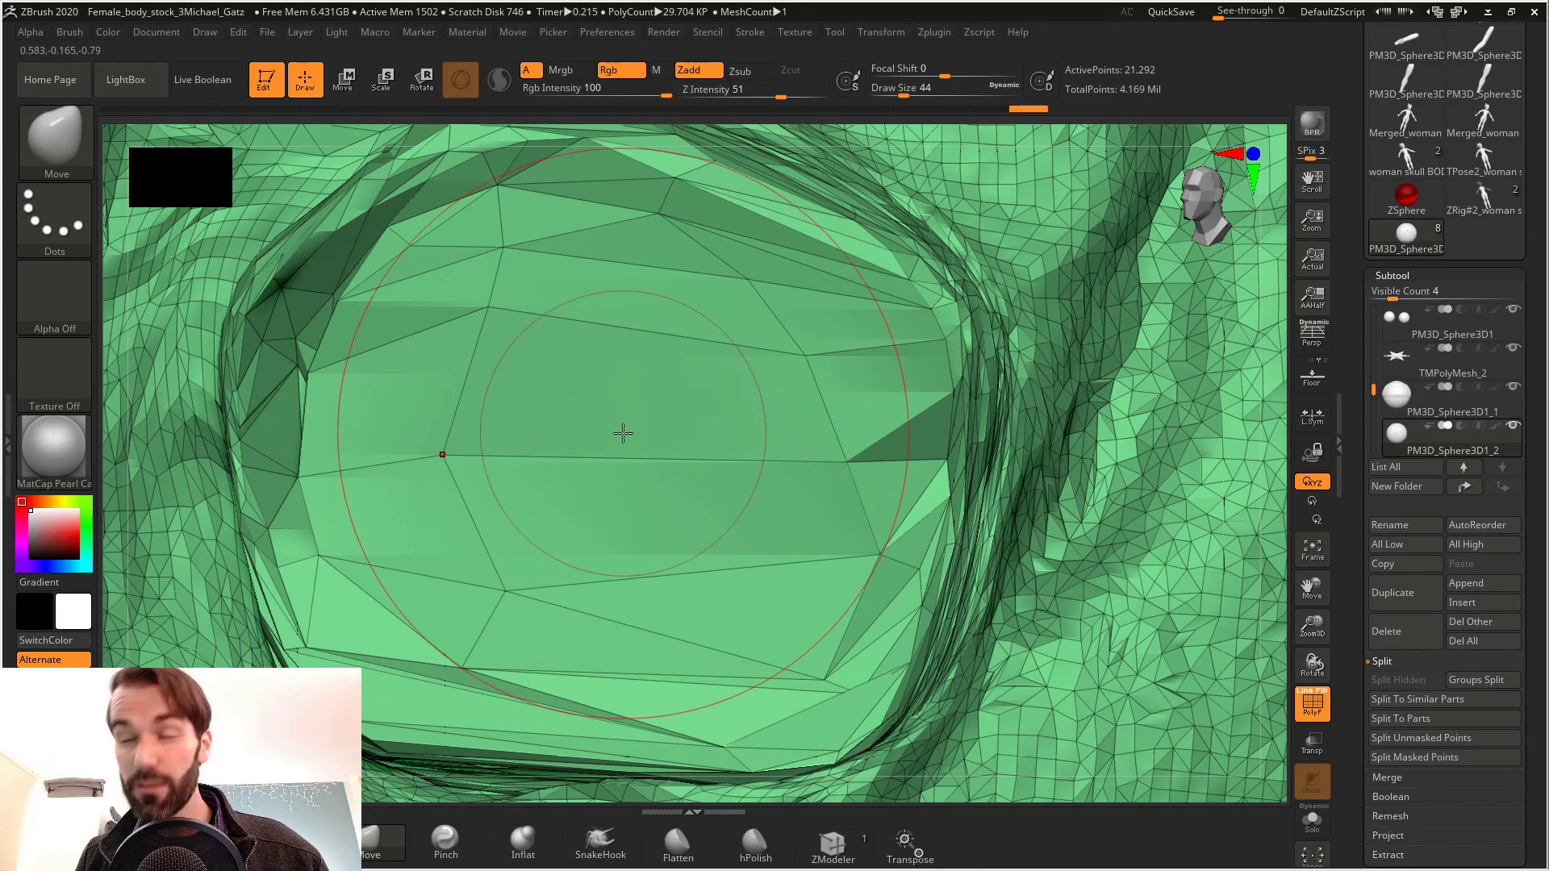
Sculpt over the large stretched polygons with the ClayBuildup brush at draw size 11
{"action": "left_click", "coordinate": [50, 838]}
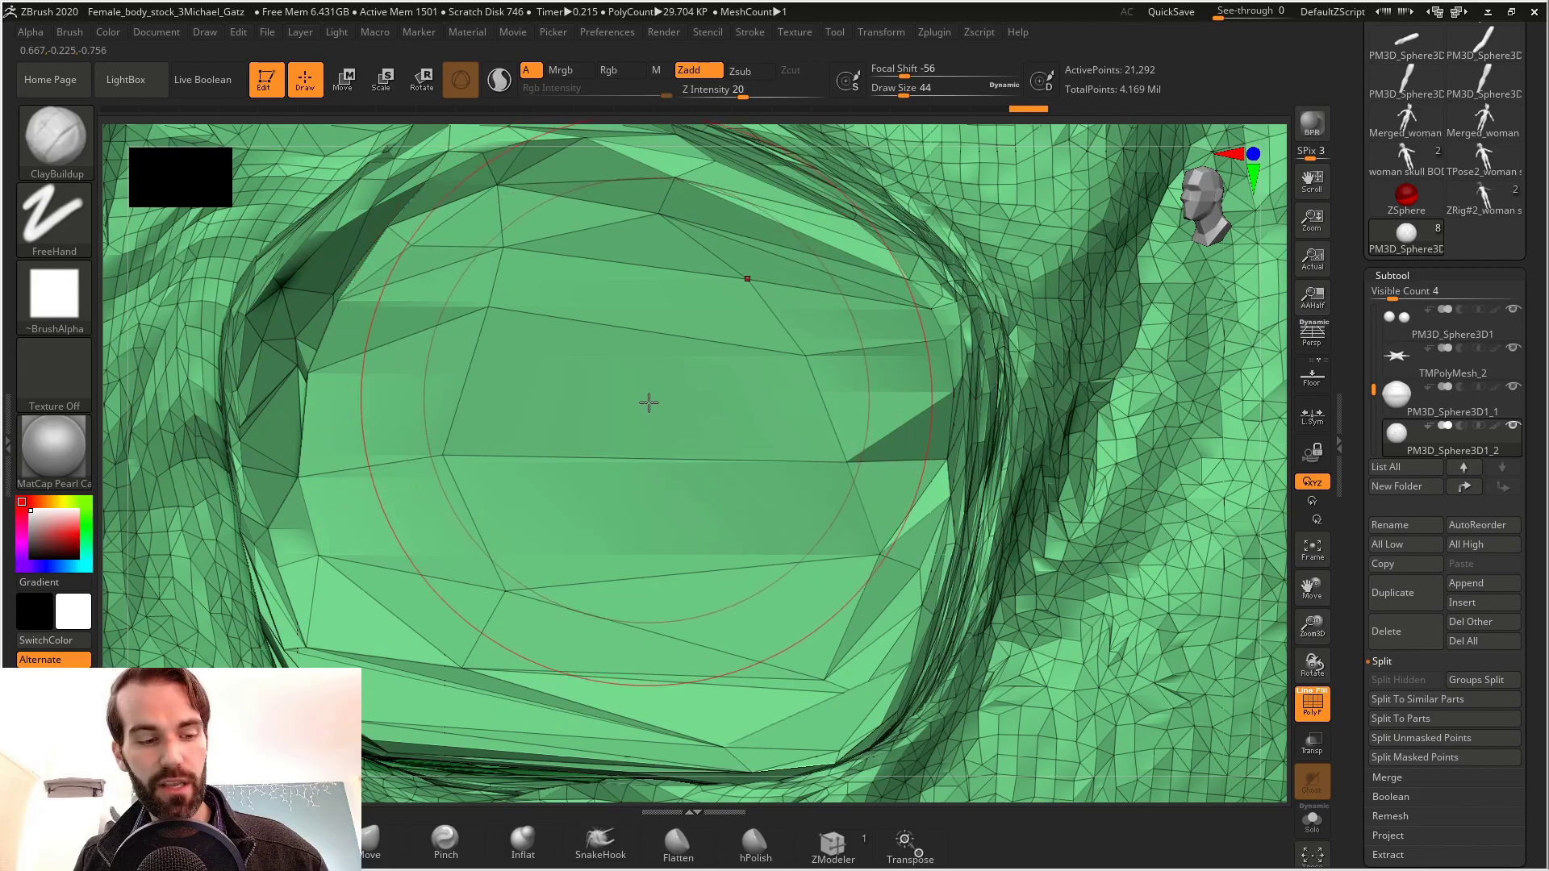
{"action": "key", "text": "s"}
{"action": "left_click_drag", "start_coordinate": [650, 404], "coordinate": [635, 408]}
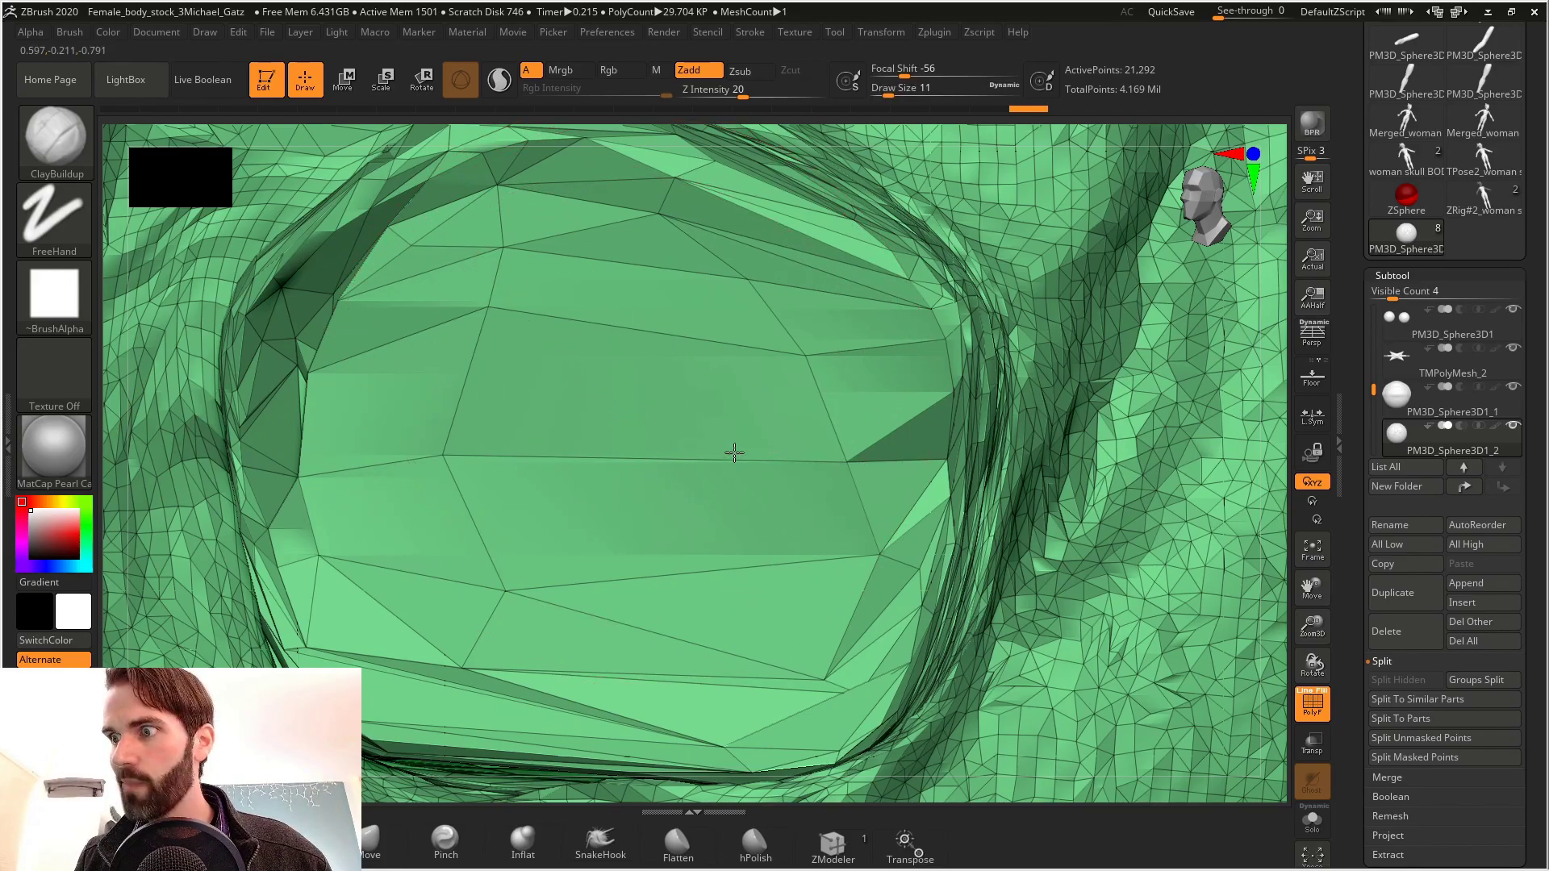
{"action": "left_click_drag", "start_coordinate": [620, 408], "coordinate": [746, 441]}
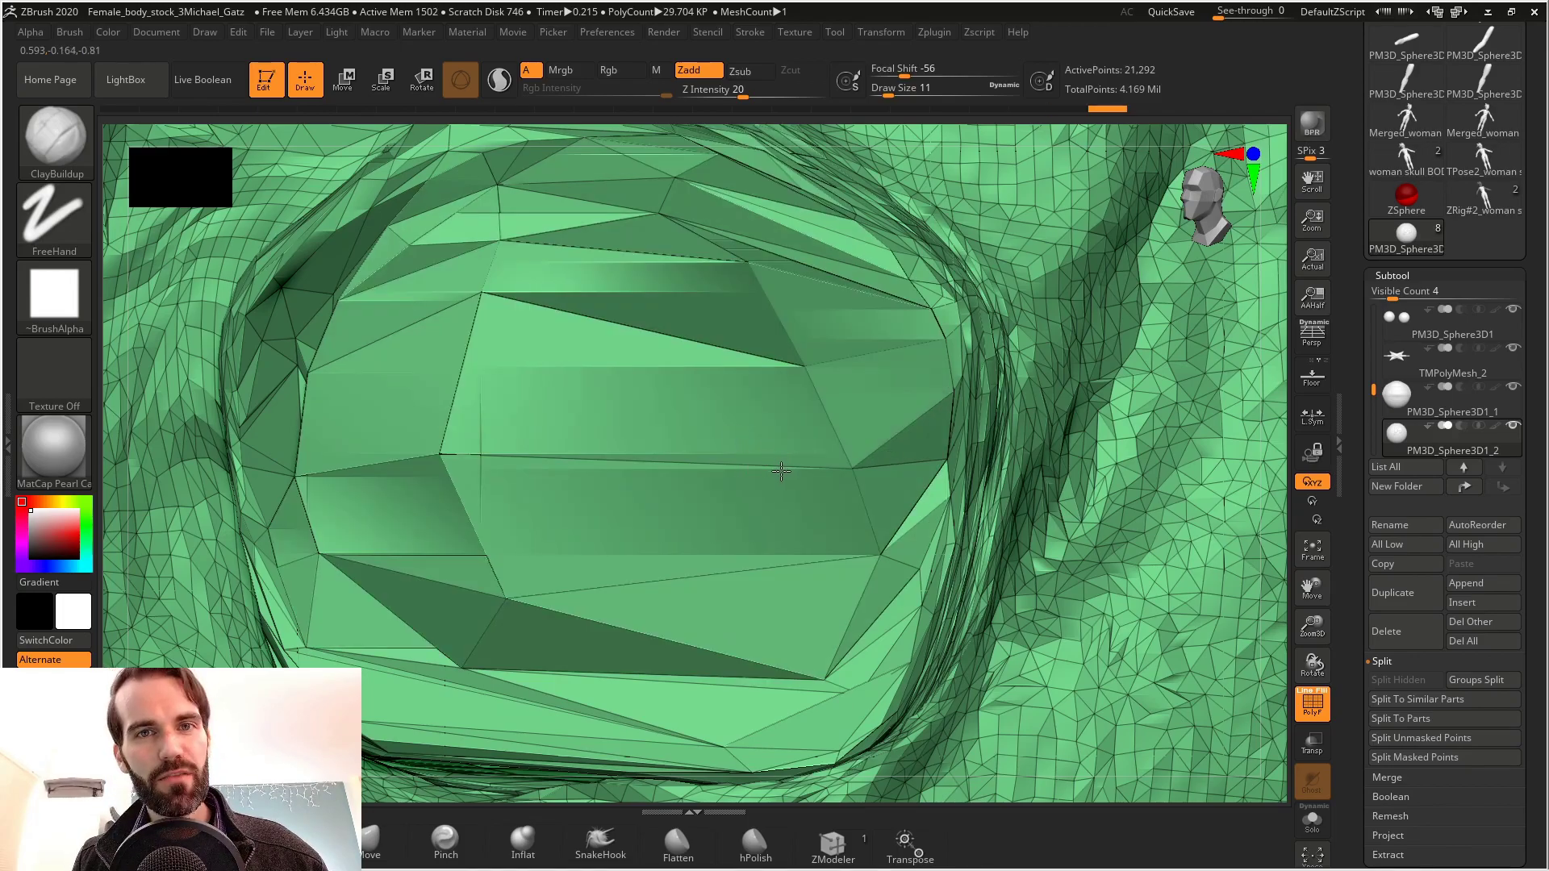
{"action": "mouse_move", "coordinate": [815, 404]}
{"action": "left_mouse_down"}
{"action": "mouse_move", "coordinate": [799, 394]}
{"action": "mouse_move", "coordinate": [775, 436]}
{"action": "left_mouse_up"}
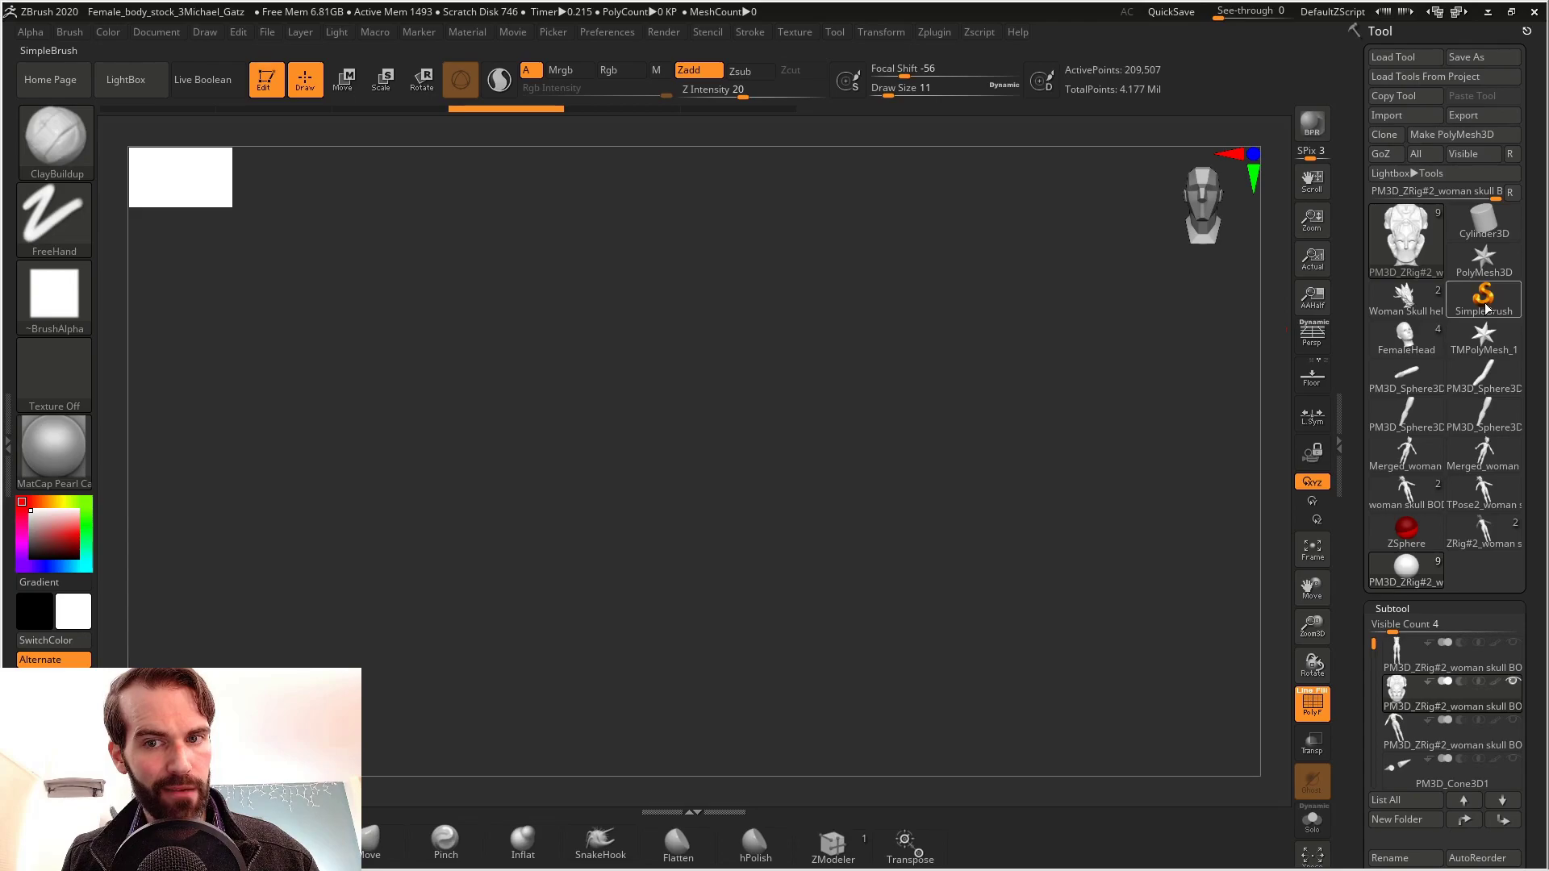
Draw a Sphere3D on the empty canvas, enter Edit mode and convert it to a PolyMesh3D
{"action": "left_click", "coordinate": [1485, 302]}
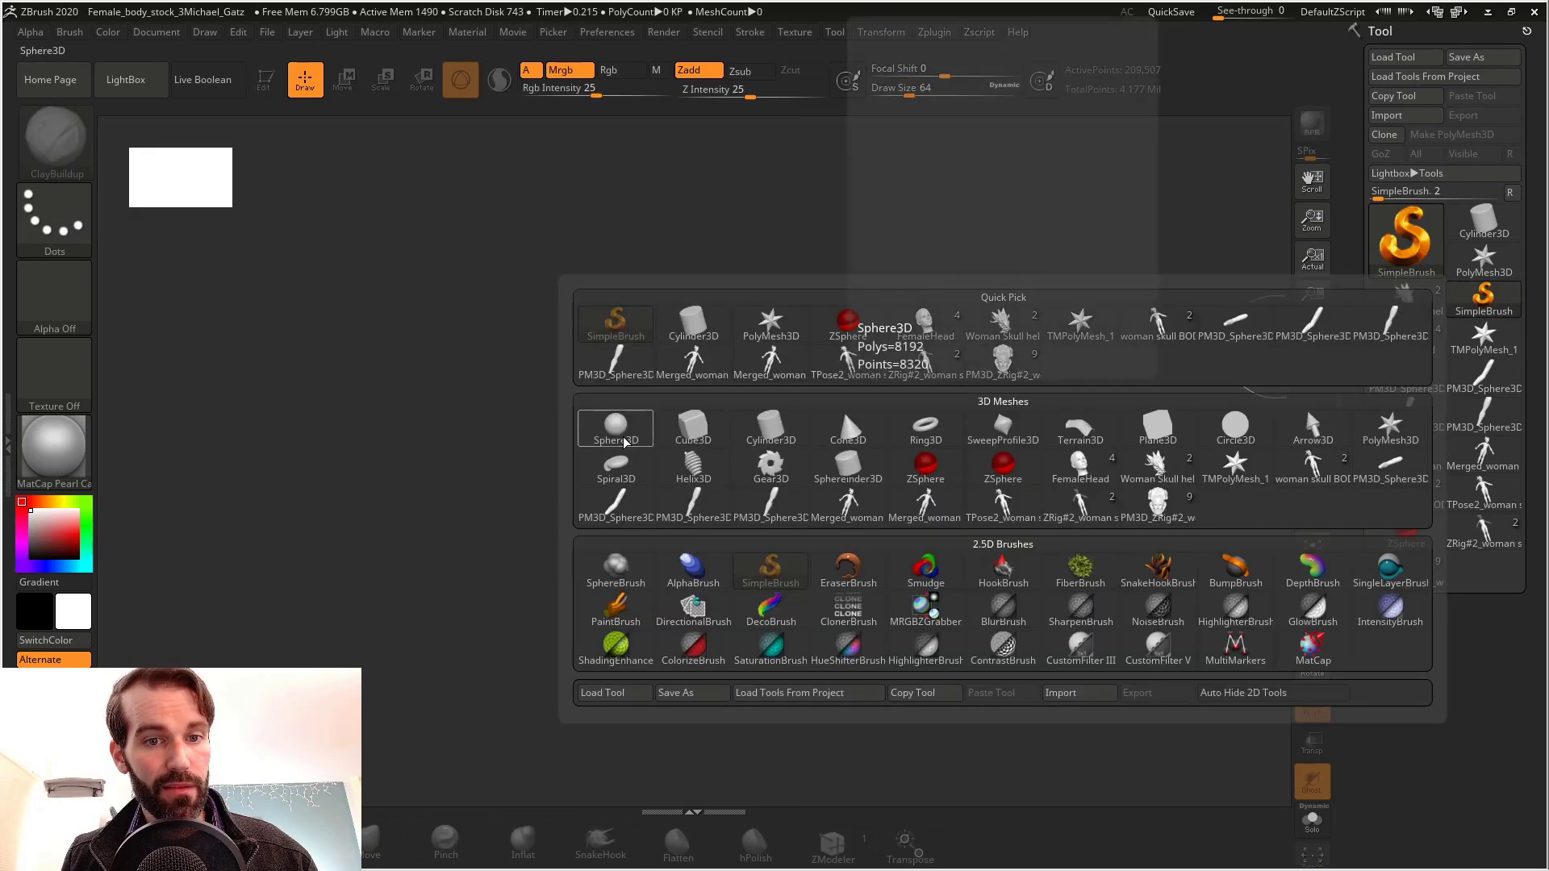
{"action": "left_click", "coordinate": [627, 442]}
{"action": "left_click_drag", "start_coordinate": [636, 456], "coordinate": [714, 700]}
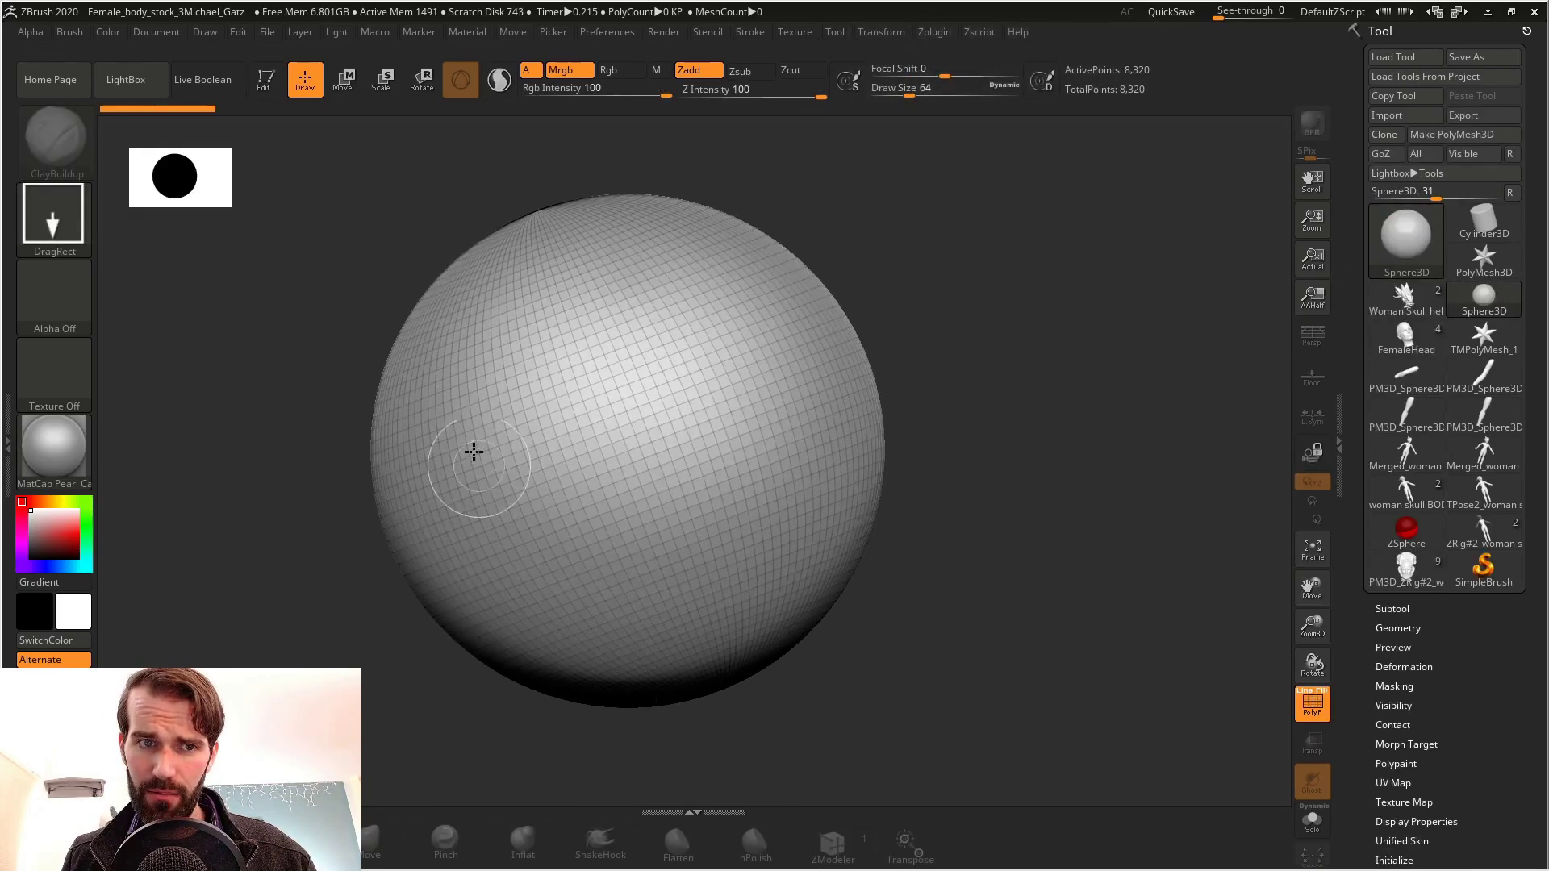
{"action": "left_click", "coordinate": [283, 94]}
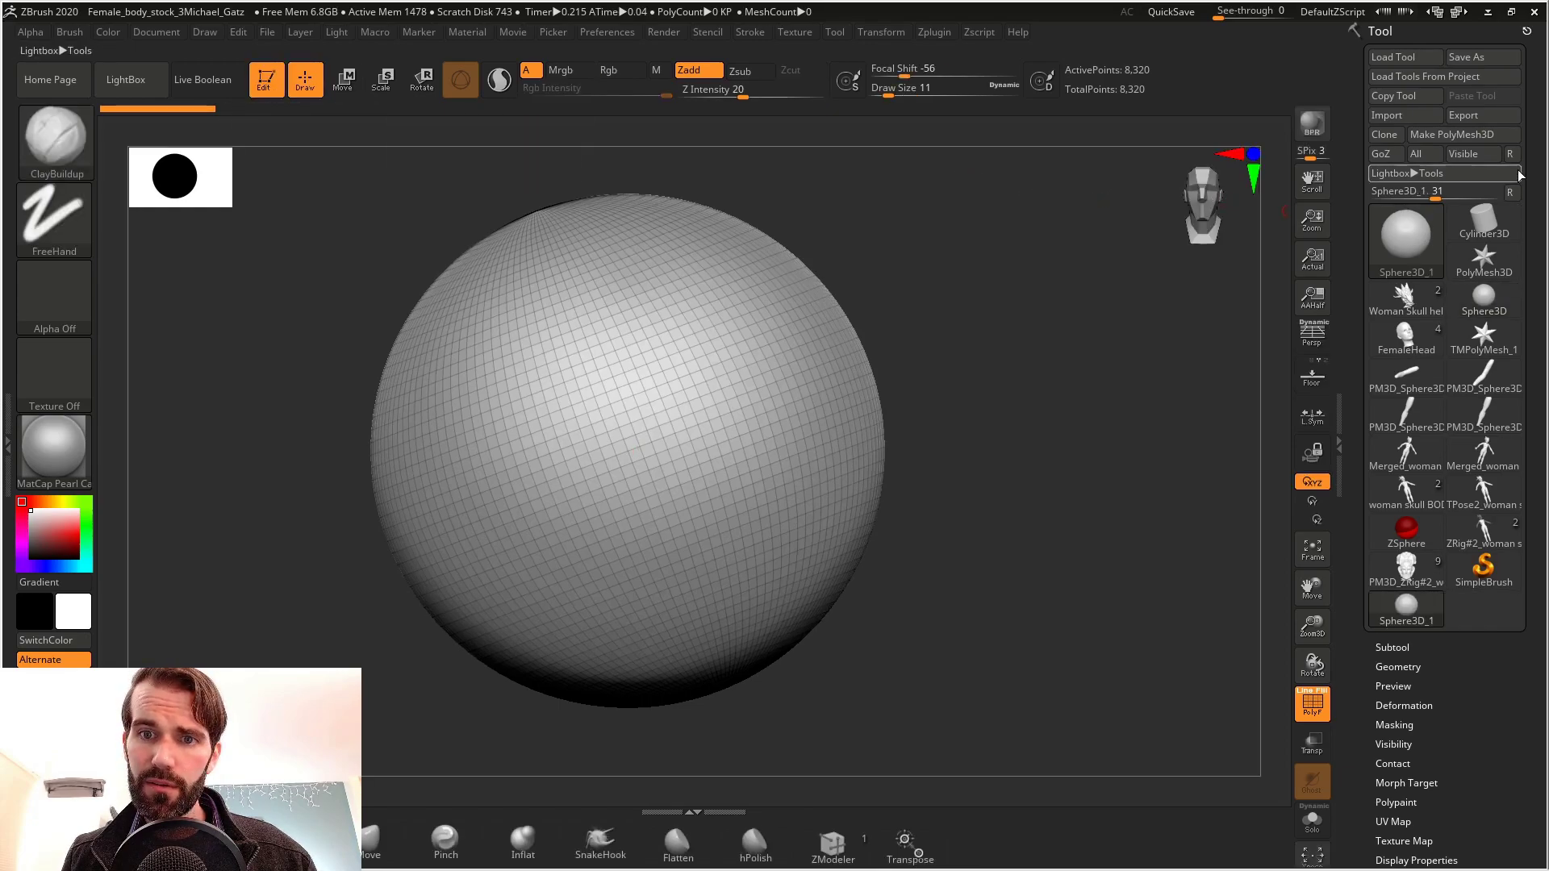
{"action": "left_click", "coordinate": [1479, 137]}
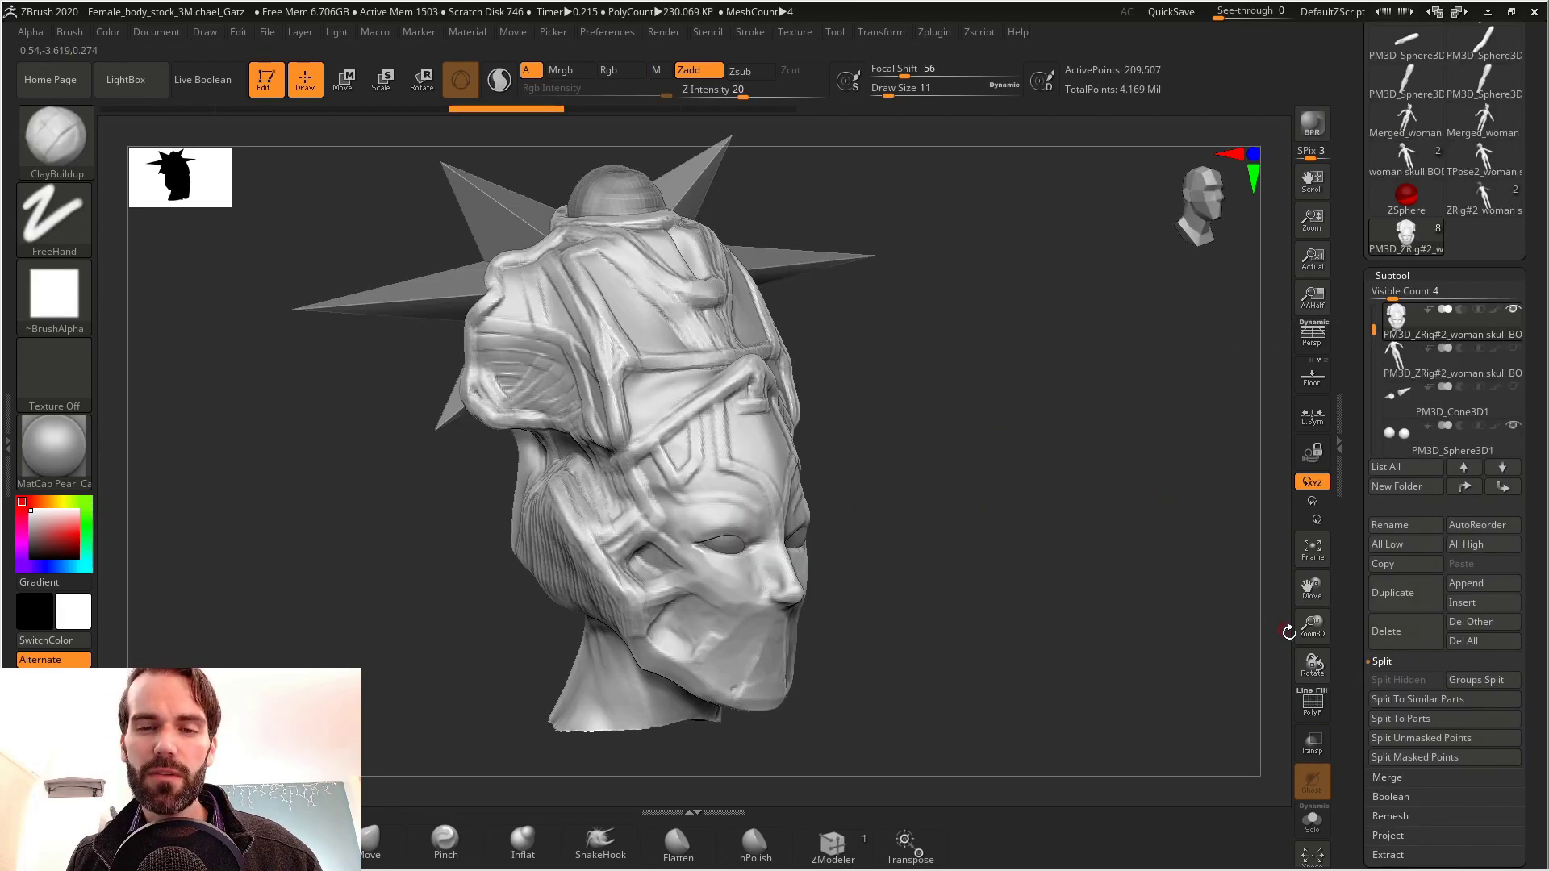
Display the polyframe on the character head and examine its mesh density and the sphere on top
{"action": "left_click", "coordinate": [1312, 707]}
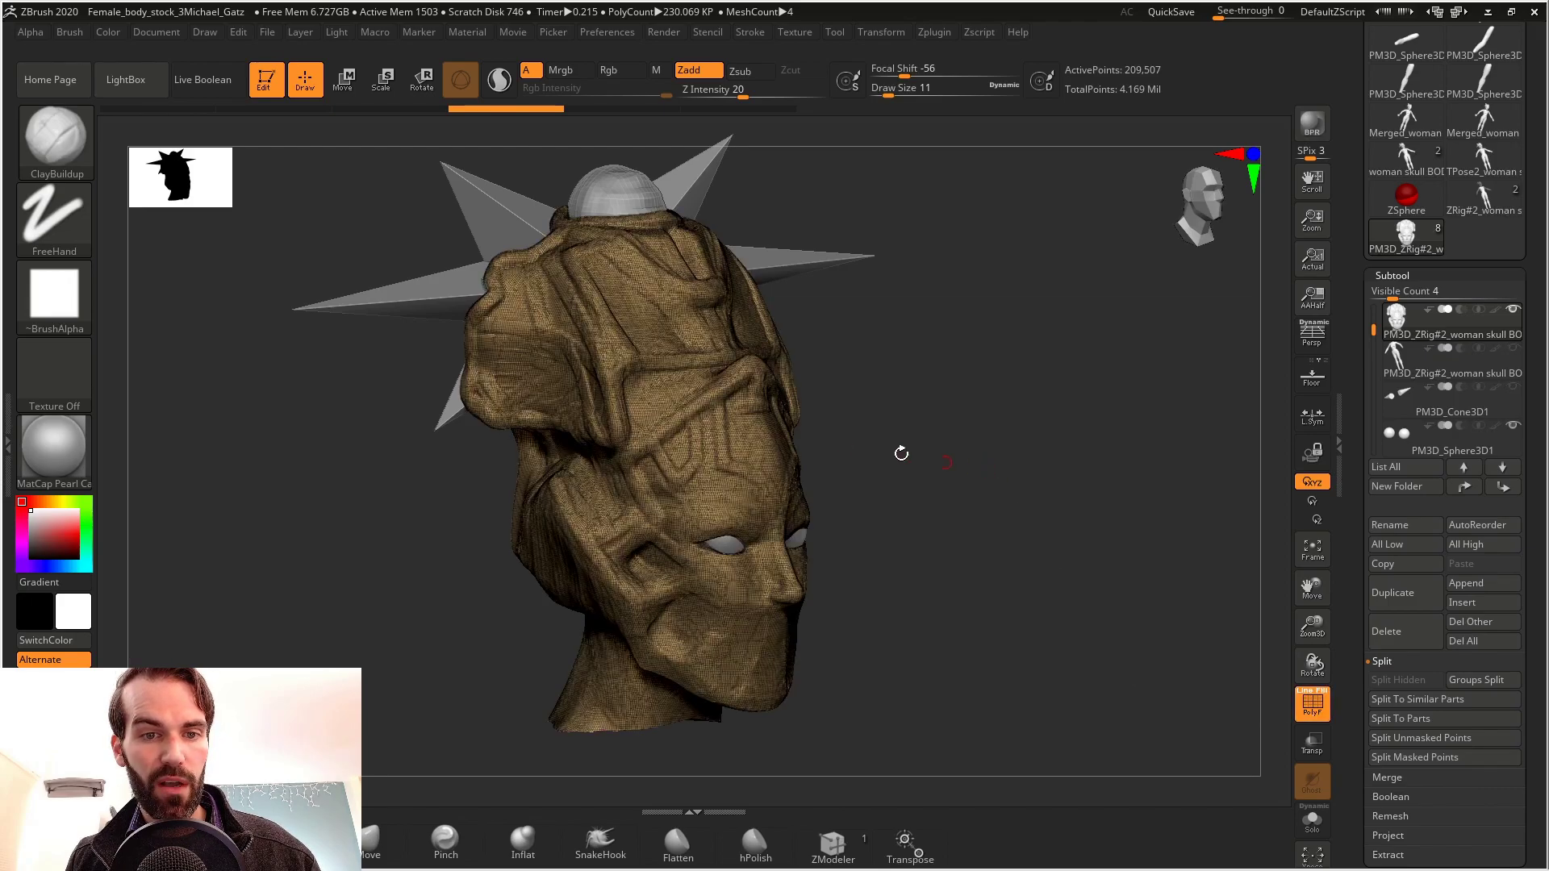
{"action": "mouse_move", "coordinate": [957, 485]}
{"action": "left_mouse_down"}
{"action": "mouse_move", "coordinate": [952, 626]}
{"action": "mouse_move", "coordinate": [909, 511]}
{"action": "mouse_move", "coordinate": [996, 557]}
{"action": "mouse_move", "coordinate": [1005, 497]}
{"action": "mouse_move", "coordinate": [1020, 869]}
{"action": "left_mouse_up"}
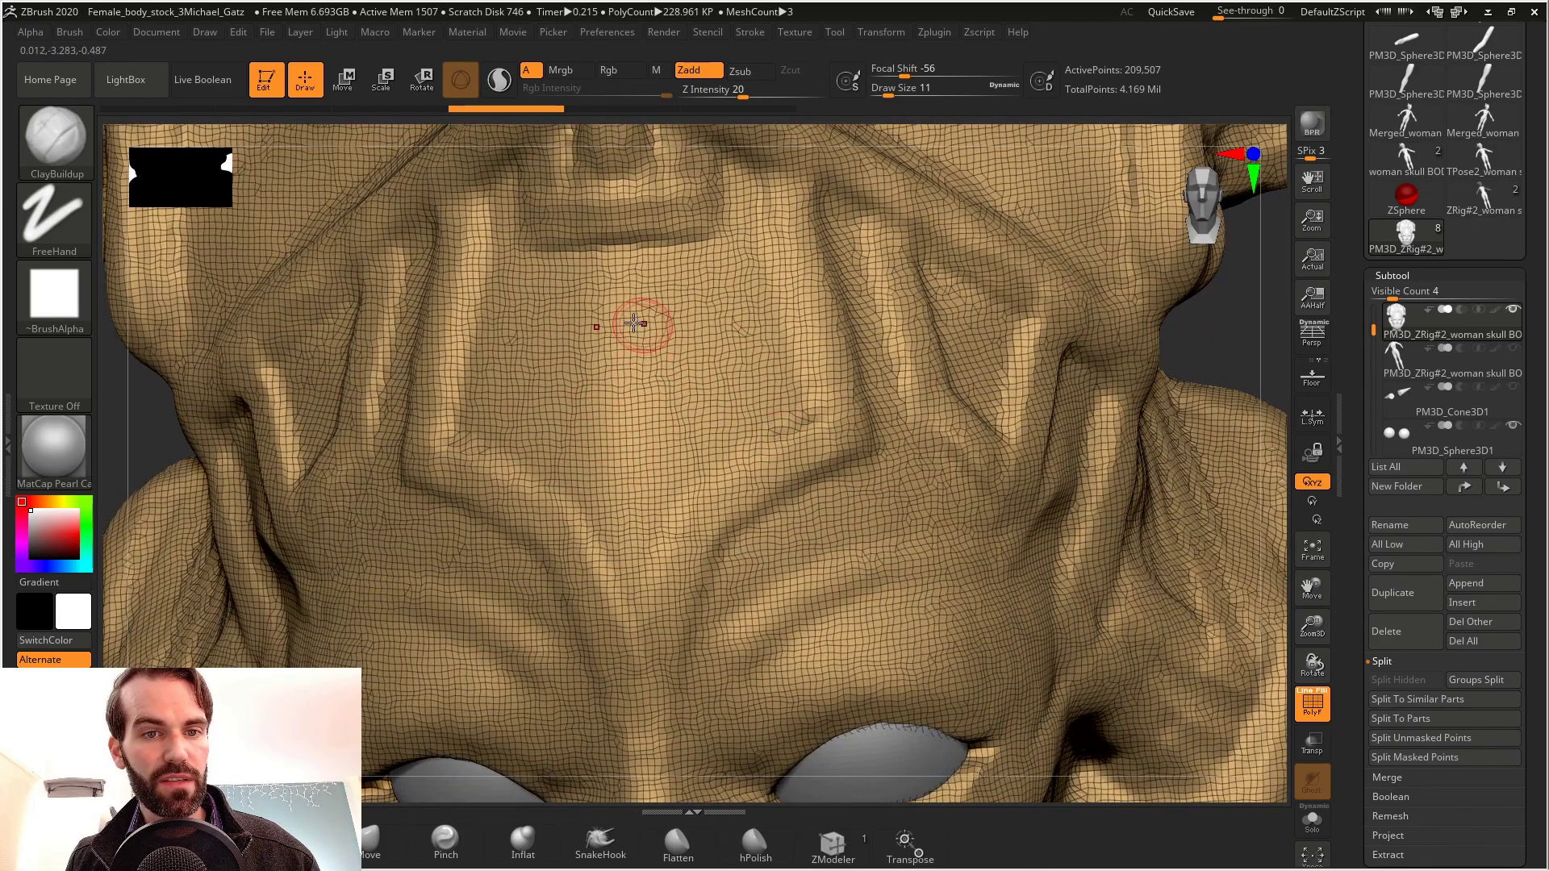
{"action": "mouse_move", "coordinate": [1223, 318]}
{"action": "left_mouse_down"}
{"action": "mouse_move", "coordinate": [1230, 269]}
{"action": "mouse_move", "coordinate": [1277, 268]}
{"action": "mouse_move", "coordinate": [1235, 347]}
{"action": "left_mouse_up"}
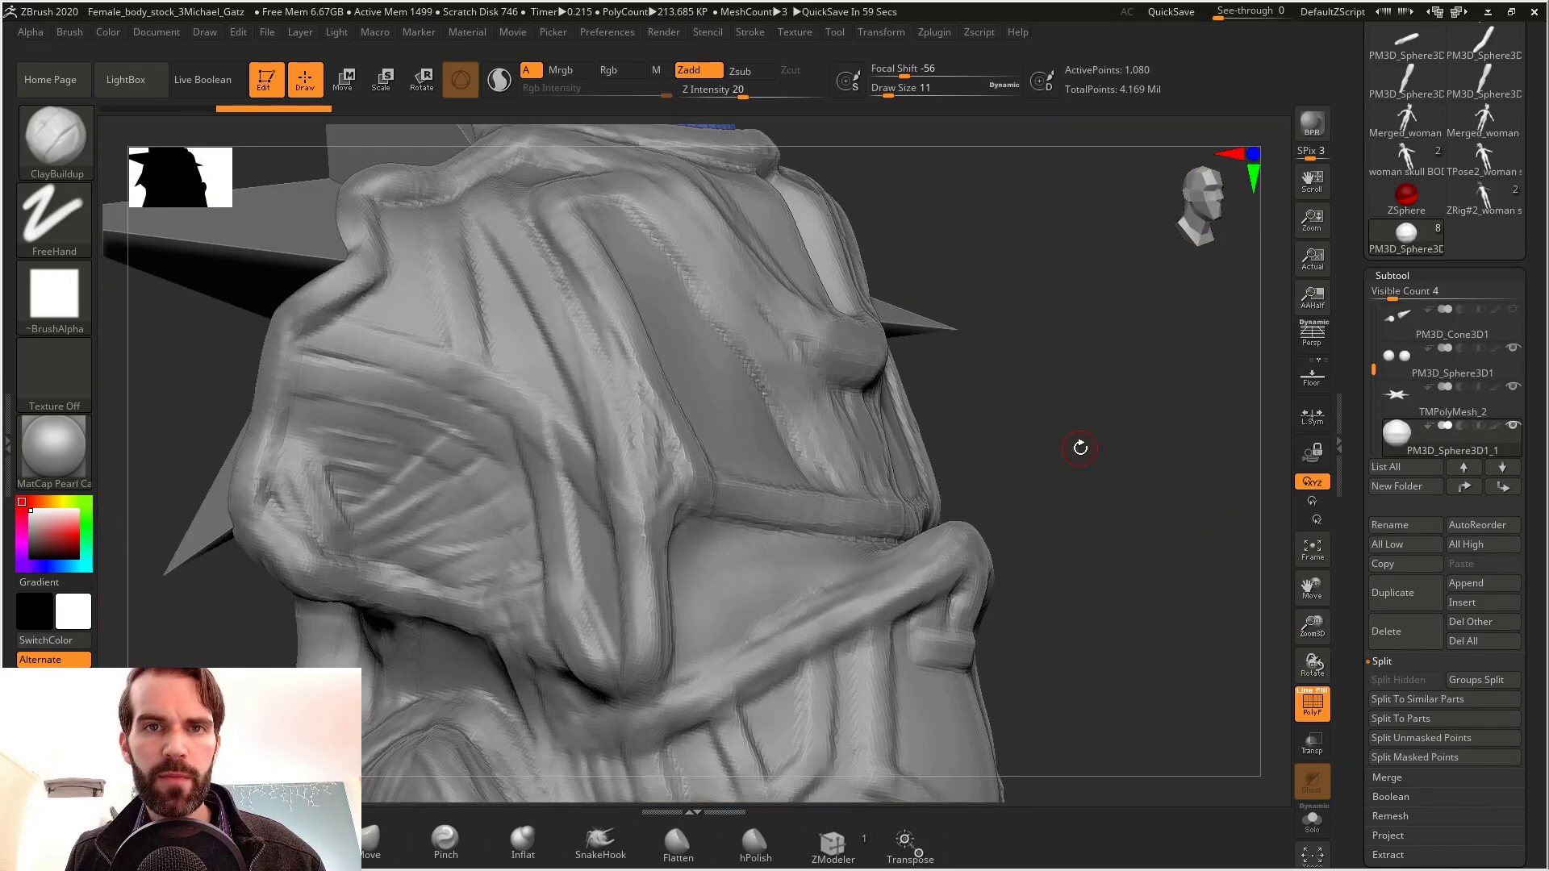
{"action": "key", "text": "f"}
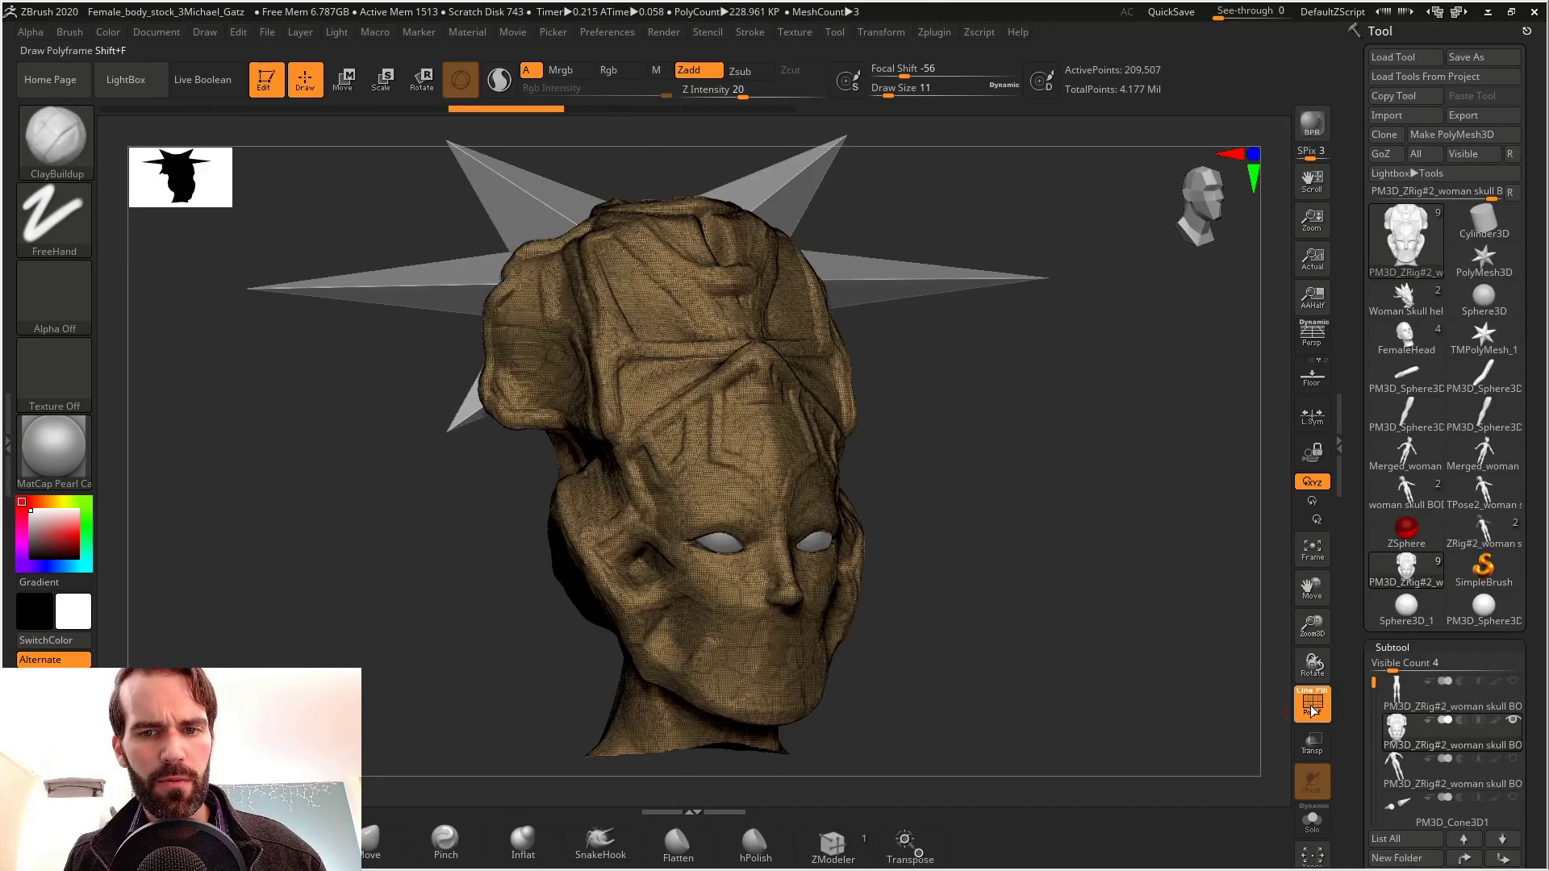
{"action": "left_click", "coordinate": [1312, 710]}
{"action": "left_click", "coordinate": [1312, 711]}
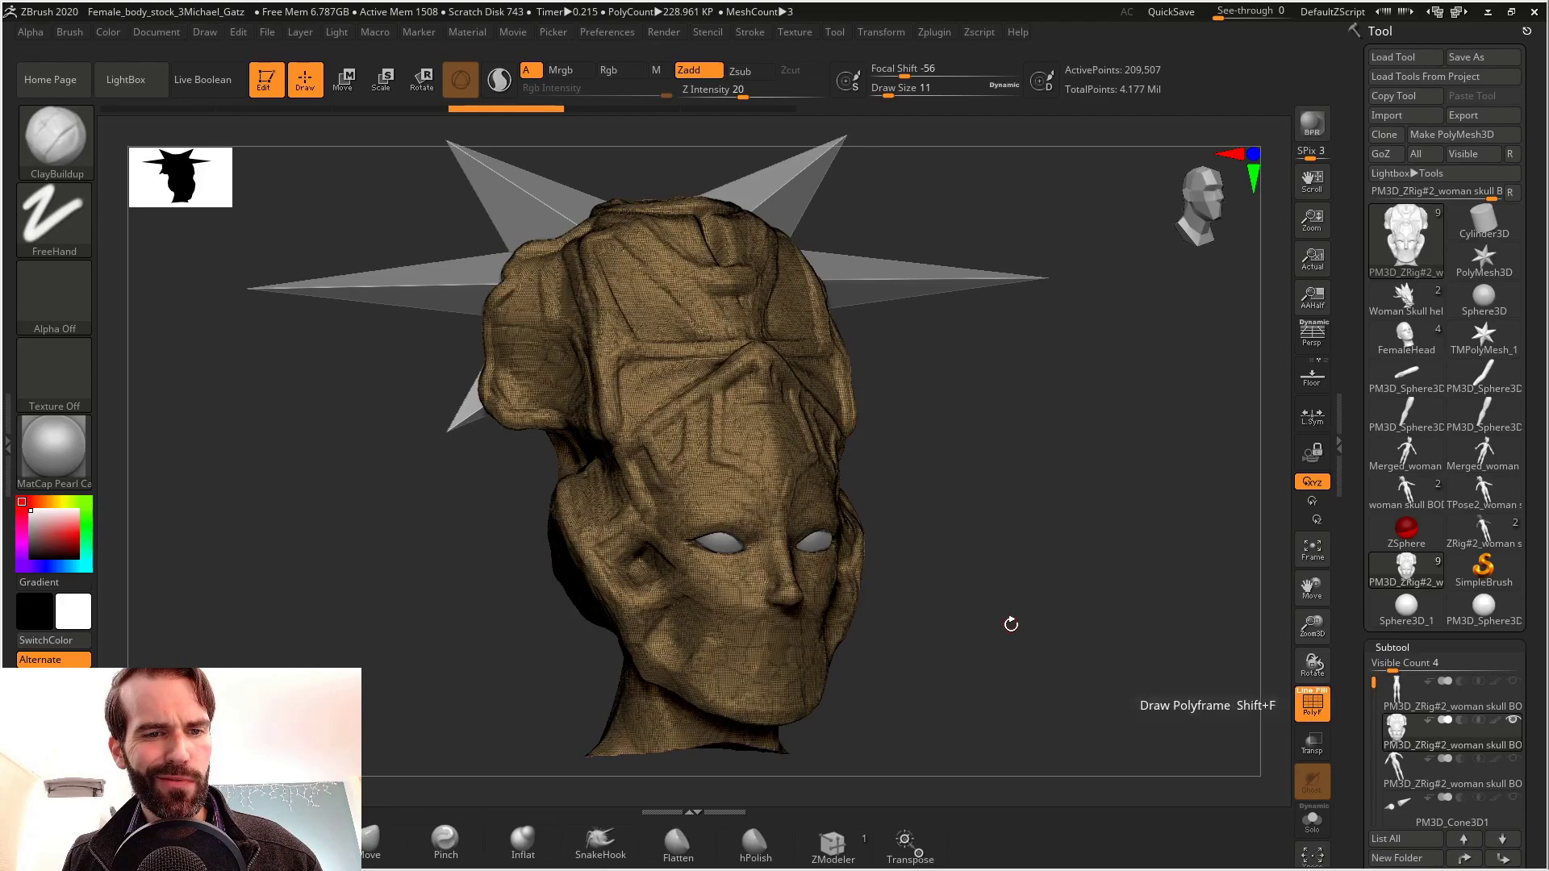
Turn DynaMesh off and on again in the head's geometry settings, and remesh the head
{"action": "left_click_drag", "start_coordinate": [1533, 652], "coordinate": [1524, 505]}
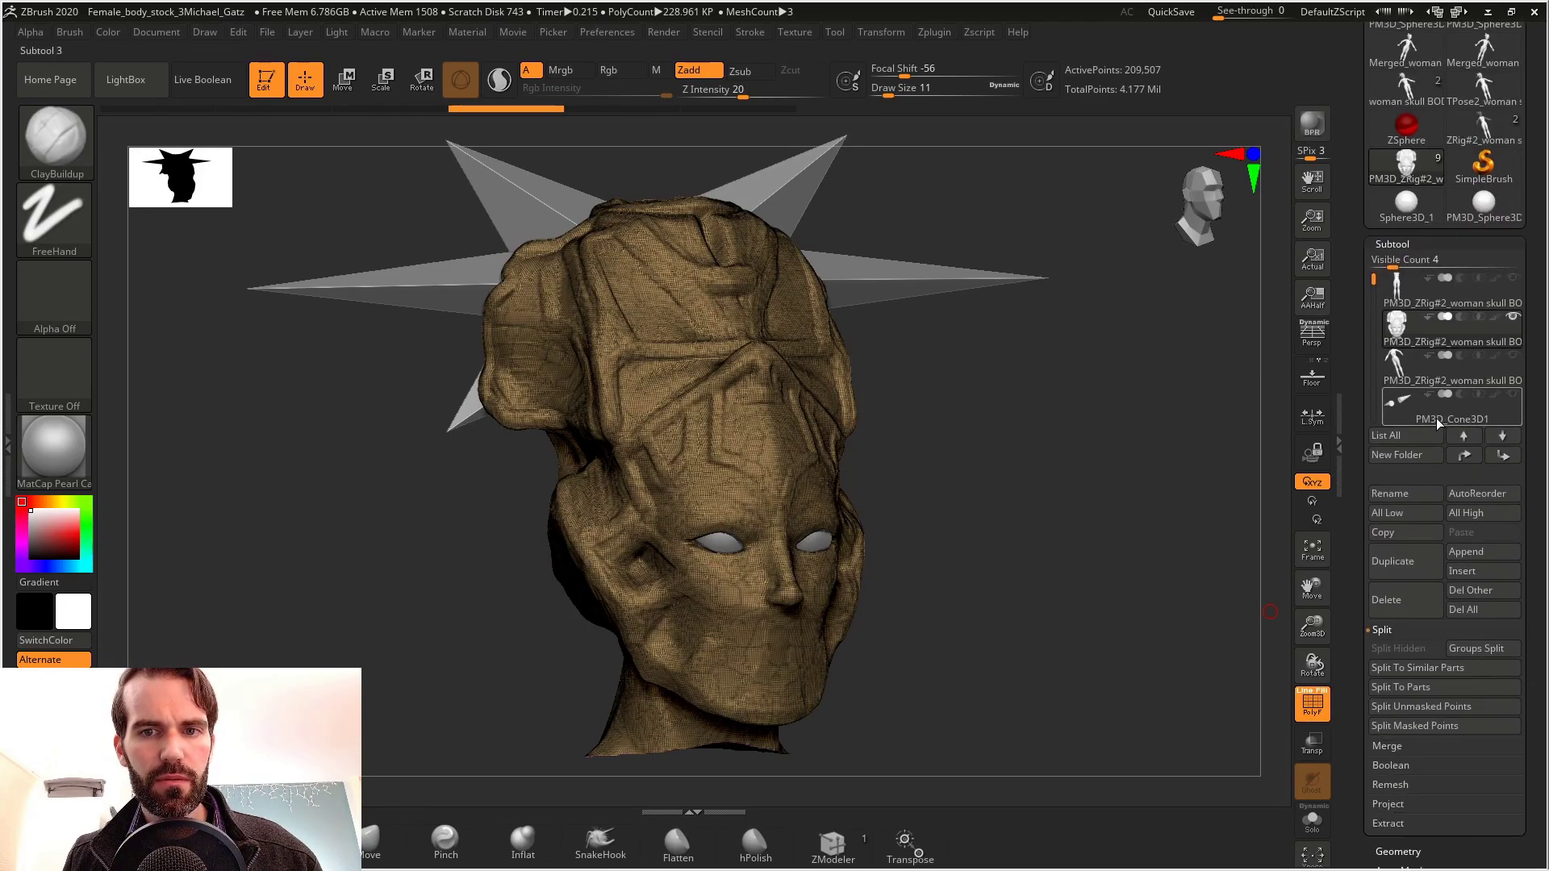
{"action": "left_click", "coordinate": [1405, 242]}
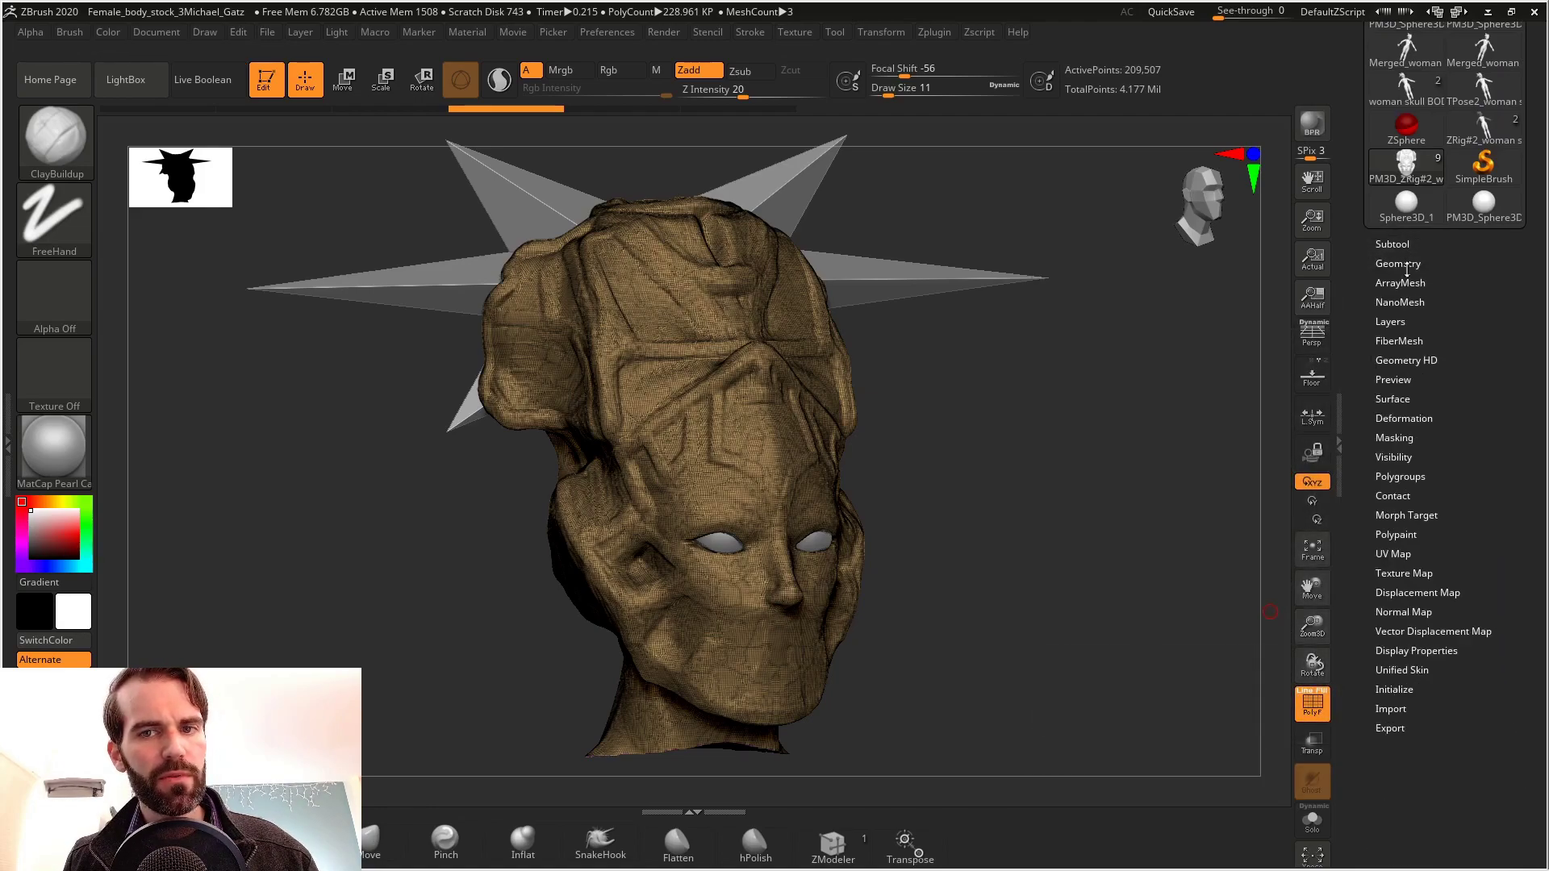
{"action": "left_click", "coordinate": [1406, 263]}
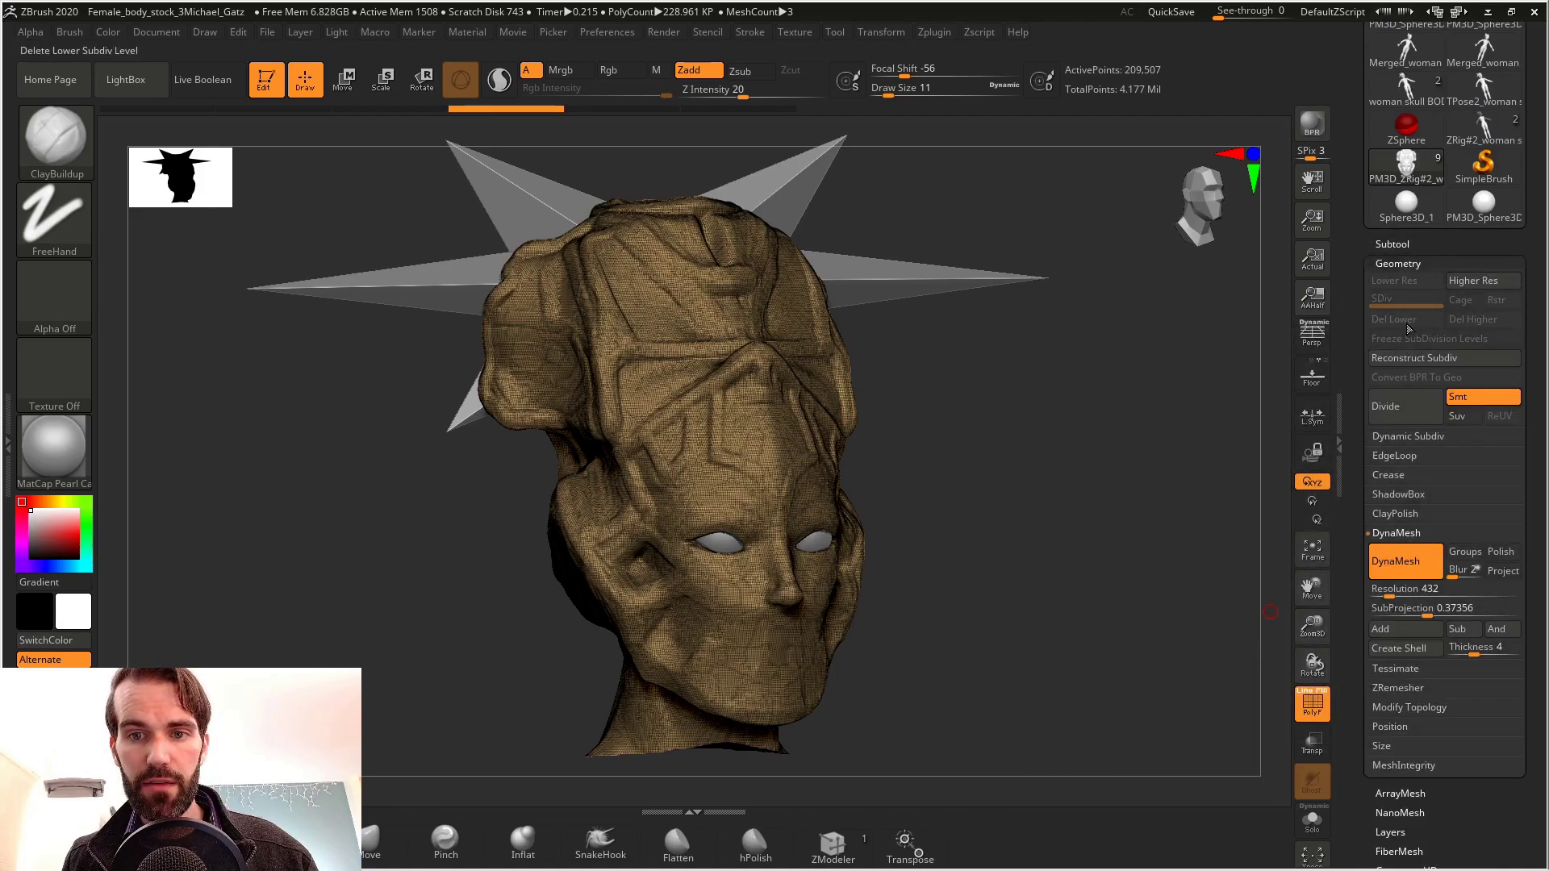
{"action": "left_click", "coordinate": [1406, 539]}
{"action": "left_click", "coordinate": [1404, 537]}
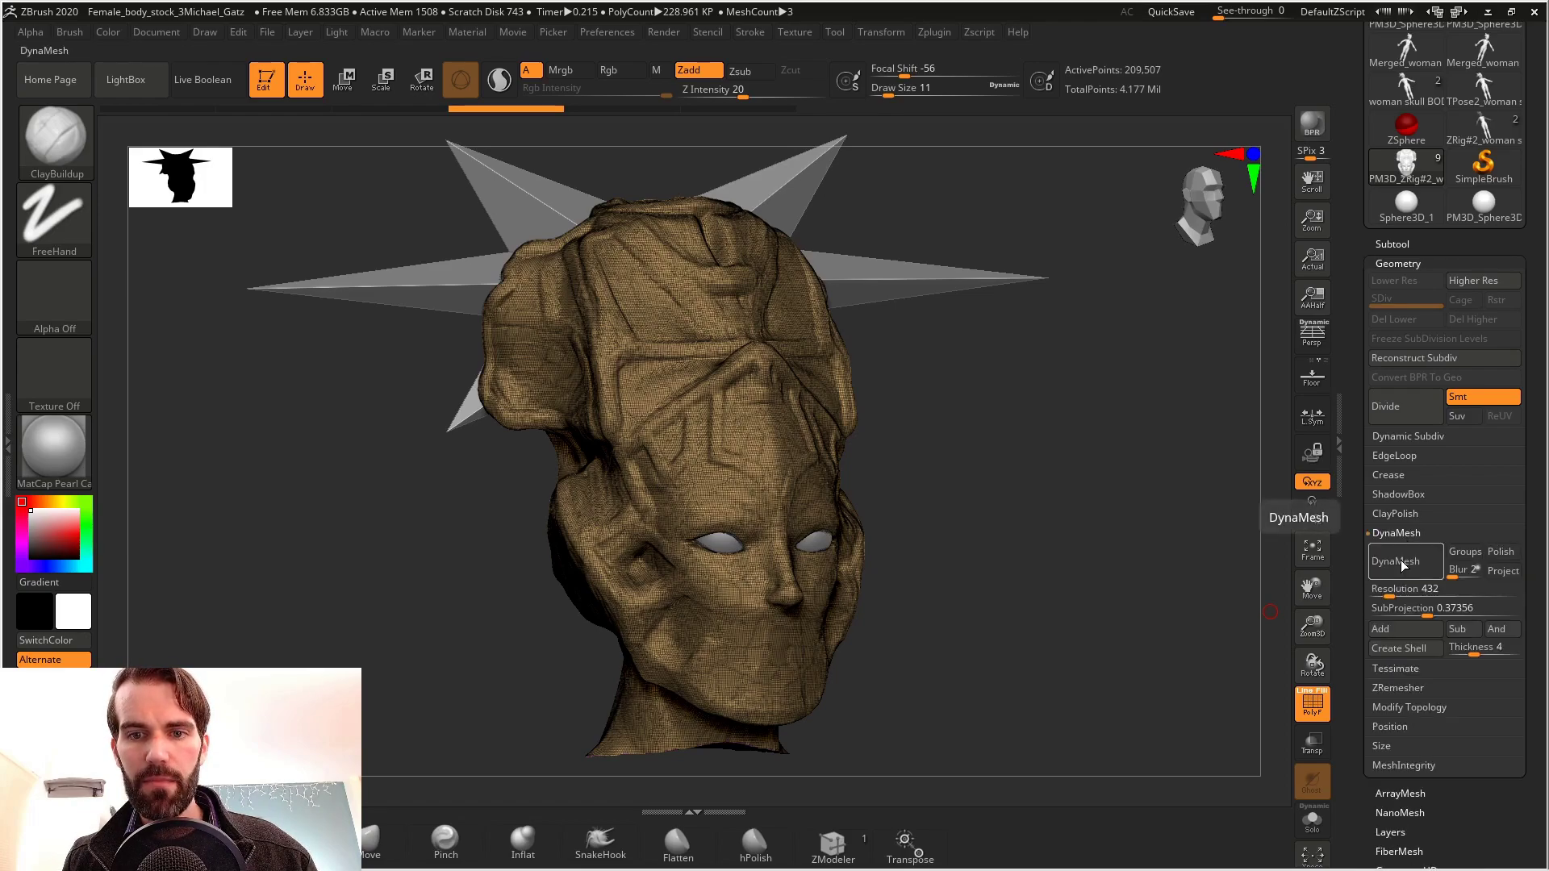
{"action": "left_click", "coordinate": [1406, 564]}
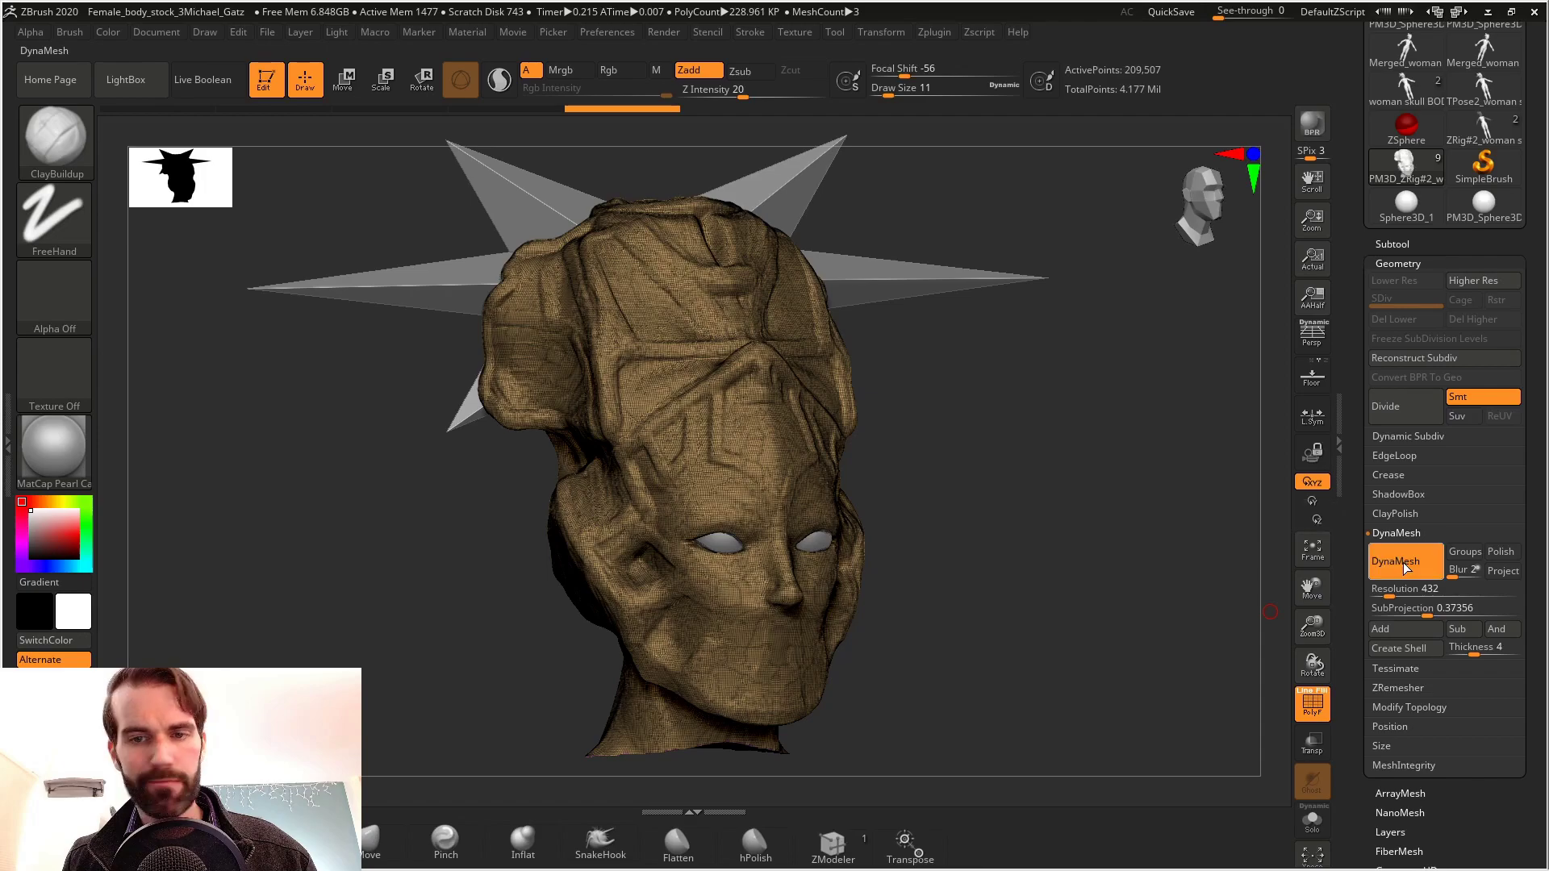
{"action": "key", "text": "ctrl"}
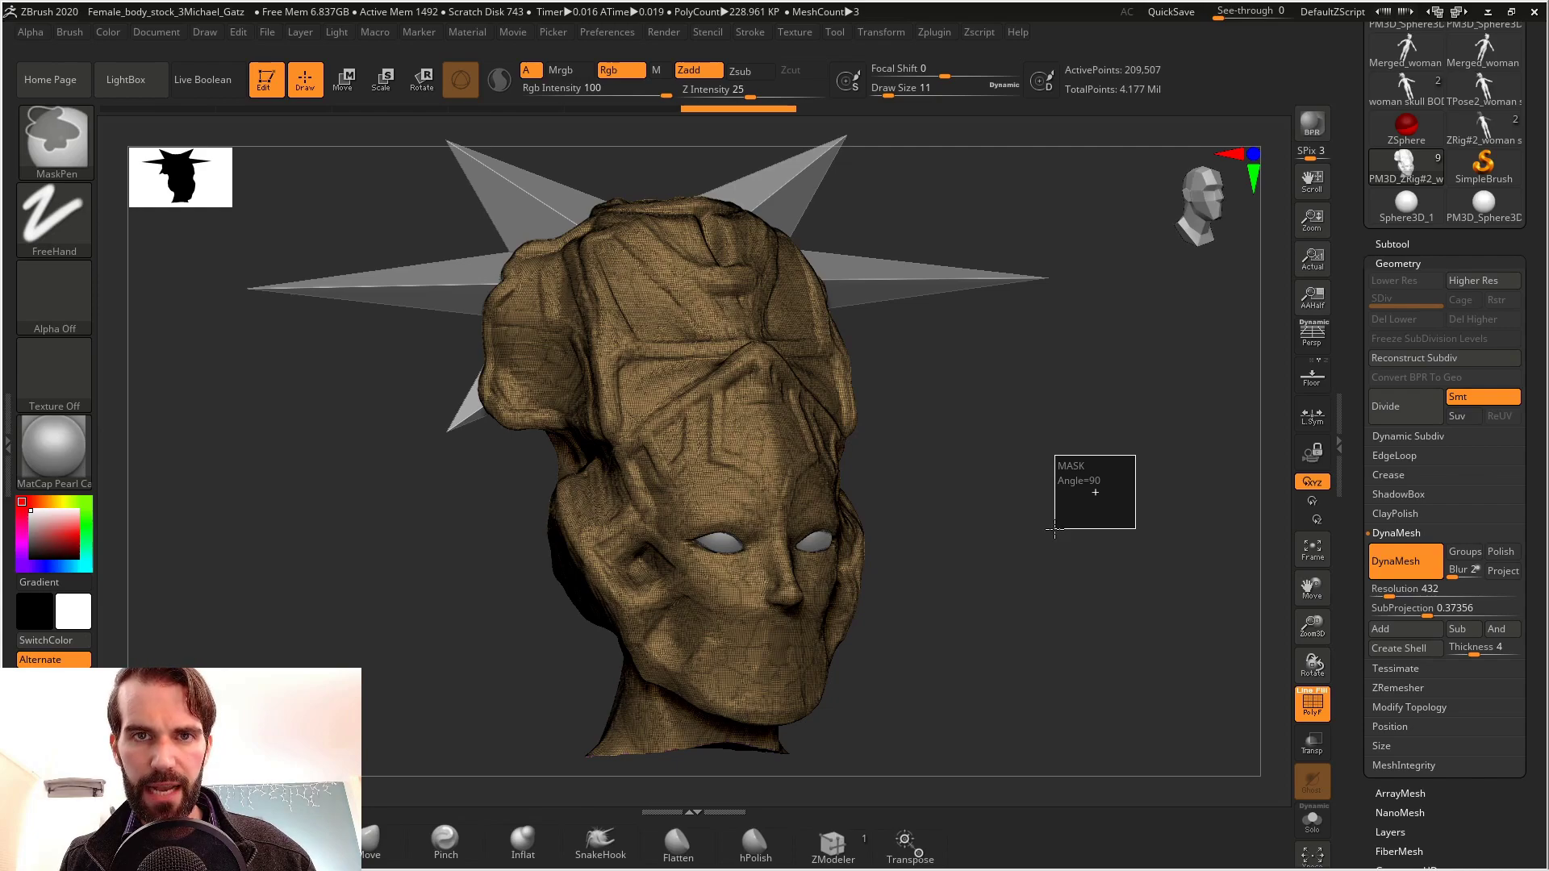
{"action": "left_click_drag", "start_coordinate": [1055, 529], "coordinate": [1053, 542], "text": "ctrl"}
Pull the centre of the forehead outward into a stretched protrusion, and remesh the head with DynaMesh
{"action": "mouse_move", "coordinate": [1128, 402]}
{"action": "left_mouse_down", "text": "ctrl"}
{"action": "mouse_move", "coordinate": [1049, 462]}
{"action": "mouse_move", "coordinate": [1015, 623]}
{"action": "mouse_move", "coordinate": [1032, 494]}
{"action": "left_mouse_up", "text": "ctrl"}
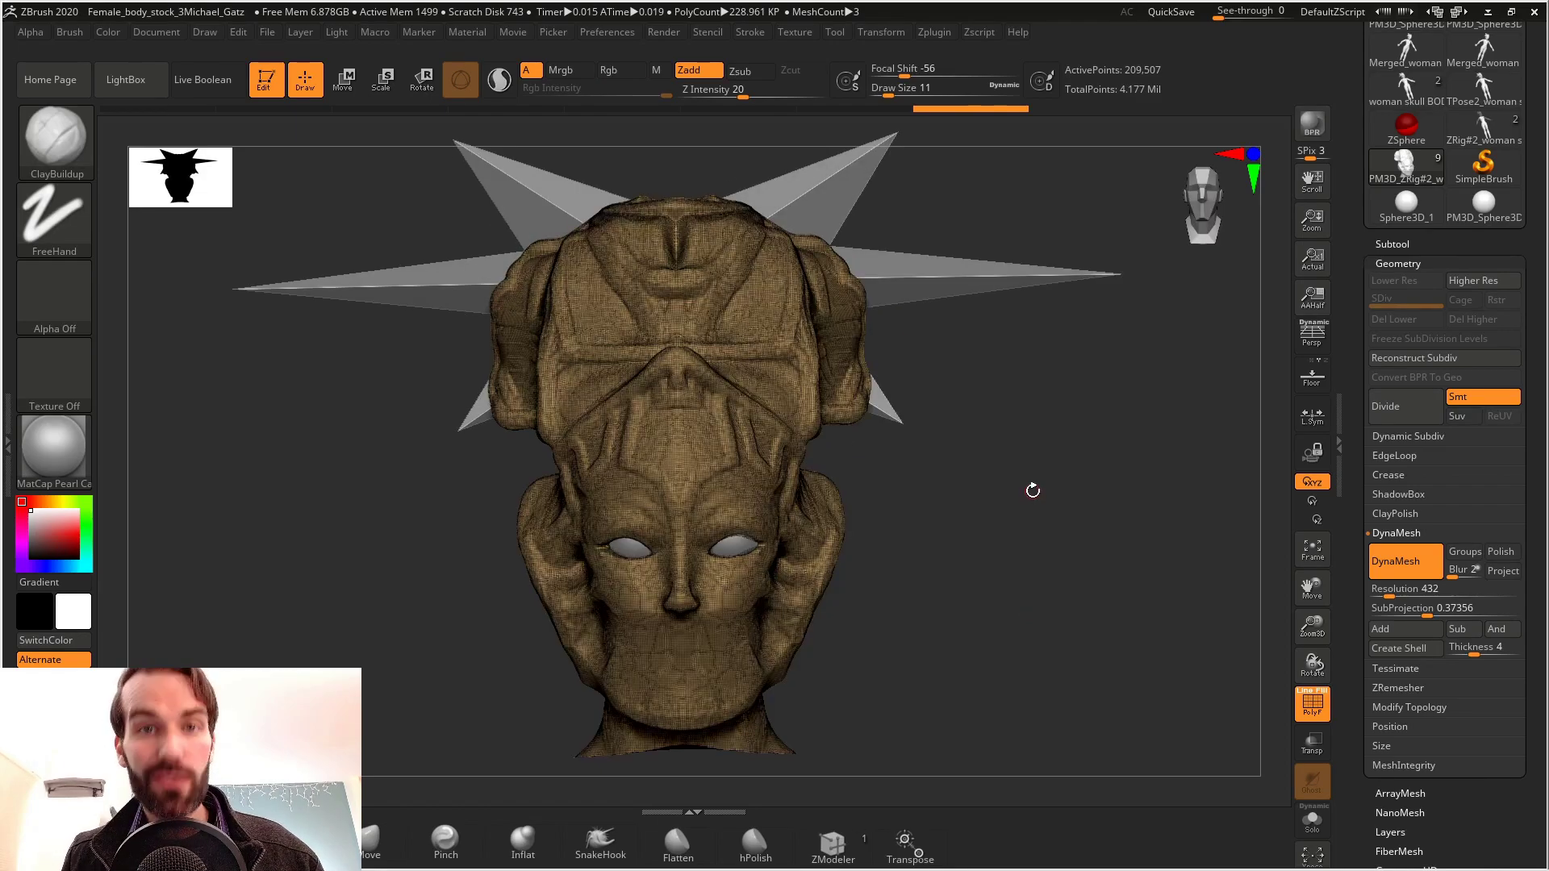
{"action": "left_click_drag", "start_coordinate": [1034, 501], "coordinate": [1235, 864]}
{"action": "mouse_move", "coordinate": [721, 466]}
{"action": "left_mouse_down"}
{"action": "mouse_move", "coordinate": [758, 533]}
{"action": "mouse_move", "coordinate": [854, 368]}
{"action": "mouse_move", "coordinate": [625, 326]}
{"action": "mouse_move", "coordinate": [819, 335]}
{"action": "mouse_move", "coordinate": [726, 419]}
{"action": "mouse_move", "coordinate": [807, 347]}
{"action": "mouse_move", "coordinate": [605, 250]}
{"action": "mouse_move", "coordinate": [725, 451]}
{"action": "mouse_move", "coordinate": [599, 514]}
{"action": "mouse_move", "coordinate": [726, 492]}
{"action": "mouse_move", "coordinate": [771, 453]}
{"action": "left_mouse_up"}
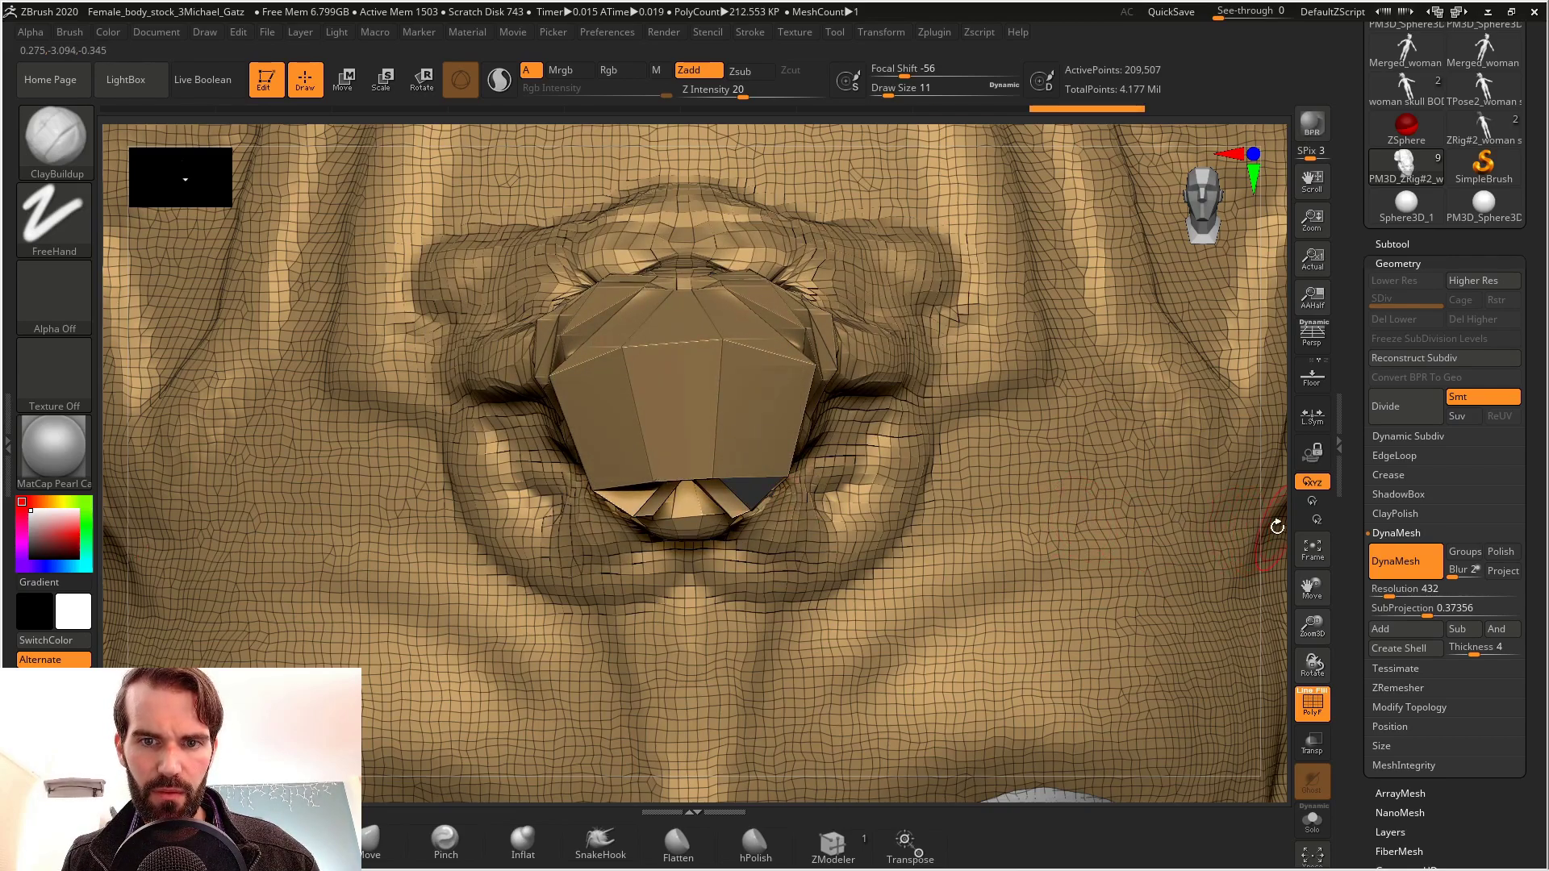
{"action": "left_click_drag", "start_coordinate": [1278, 526], "coordinate": [1182, 542], "text": "shift"}
{"action": "left_click_drag", "start_coordinate": [1134, 409], "coordinate": [1021, 593], "text": "ctrl"}
{"action": "left_click_drag", "start_coordinate": [1015, 446], "coordinate": [886, 414]}
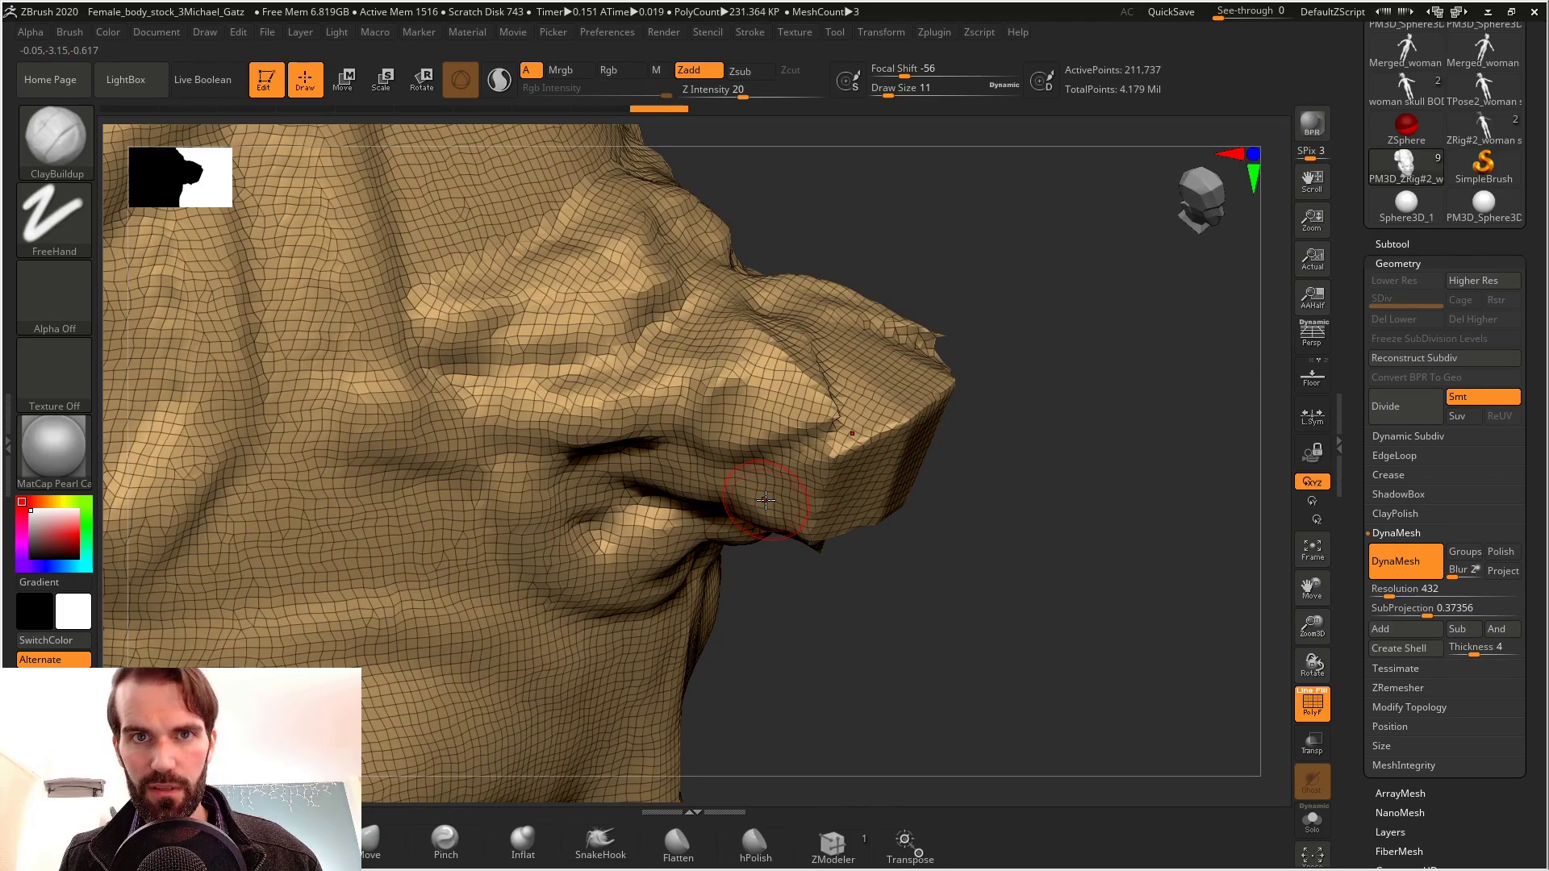
Pull two horn-like protrusions out of the forehead until they overlap, using the Move brush at draw size 35
{"action": "left_click_drag", "start_coordinate": [1009, 553], "coordinate": [1094, 570]}
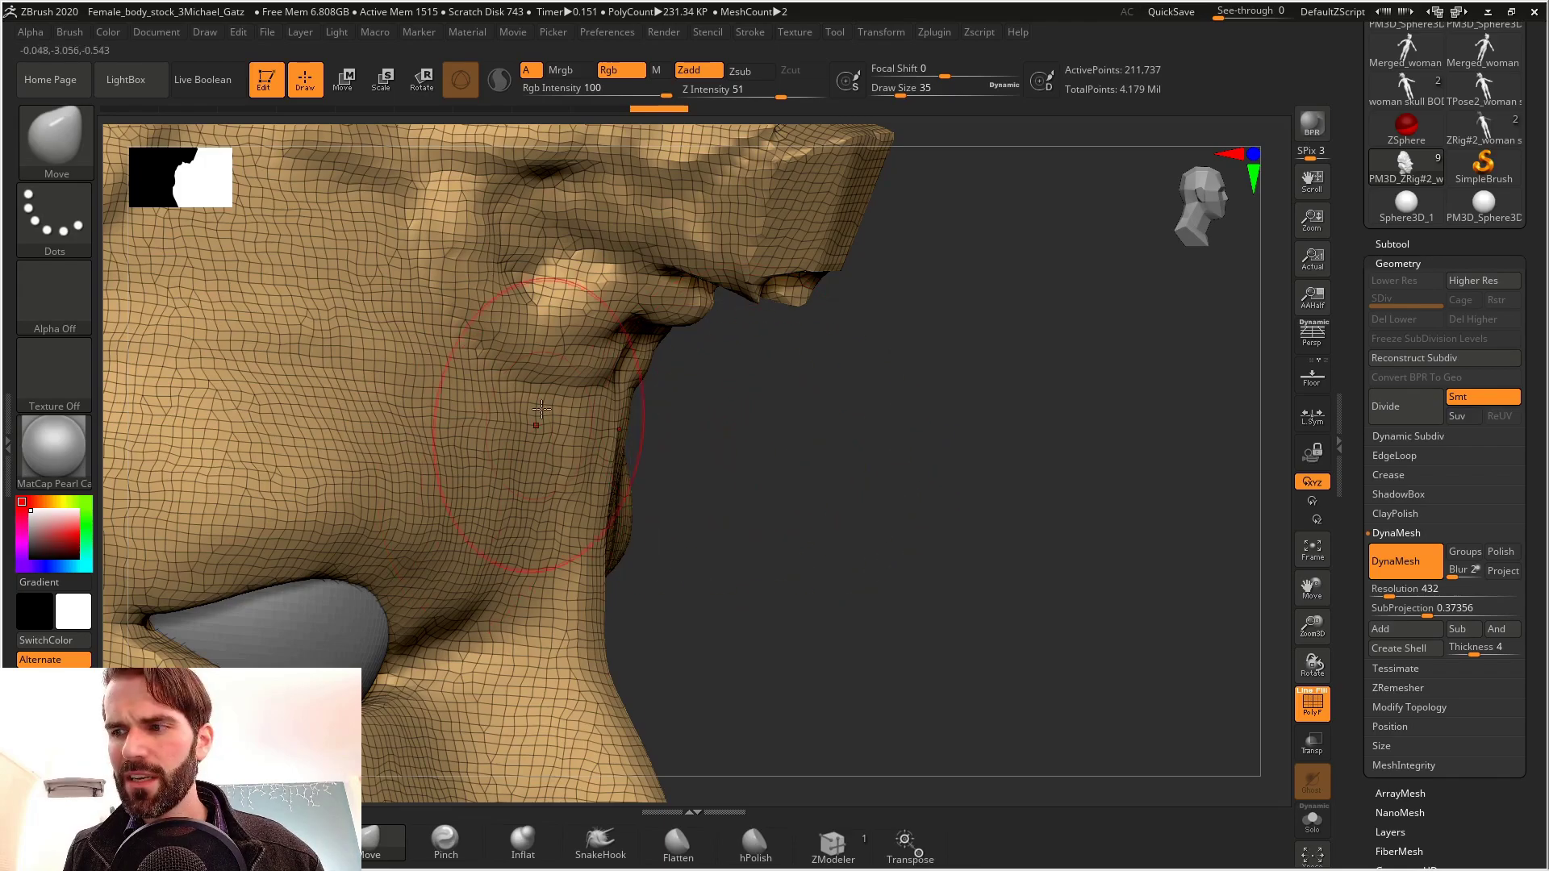
{"action": "mouse_move", "coordinate": [541, 409]}
{"action": "left_mouse_down"}
{"action": "mouse_move", "coordinate": [681, 439]}
{"action": "mouse_move", "coordinate": [896, 549]}
{"action": "left_mouse_up"}
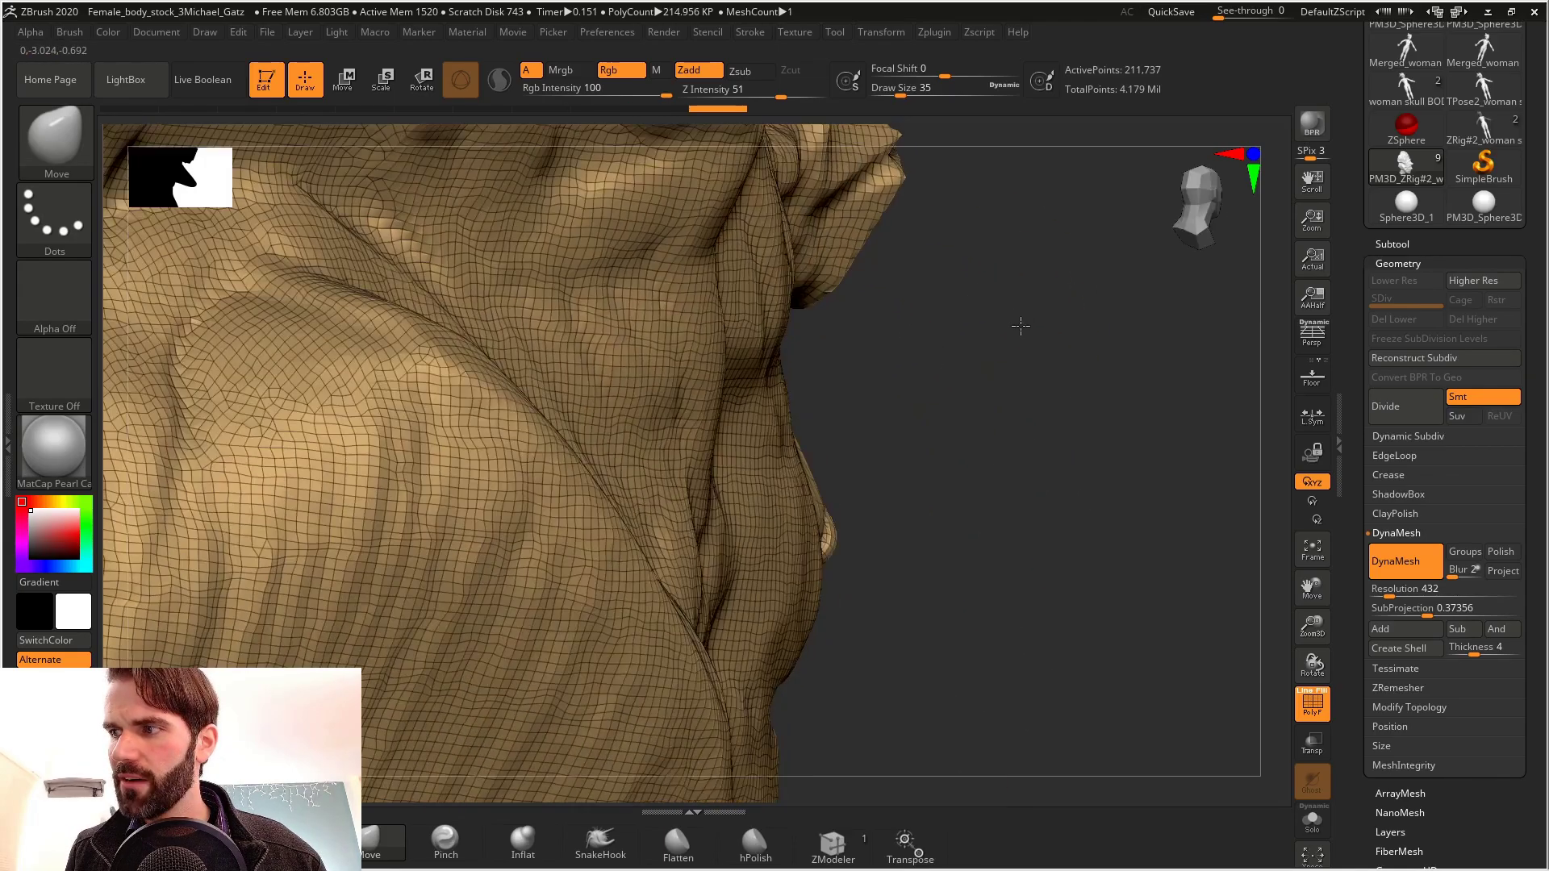
{"action": "mouse_move", "coordinate": [1020, 328]}
{"action": "left_mouse_down"}
{"action": "mouse_move", "coordinate": [1010, 370]}
{"action": "mouse_move", "coordinate": [1003, 301]}
{"action": "mouse_move", "coordinate": [947, 407]}
{"action": "left_mouse_up"}
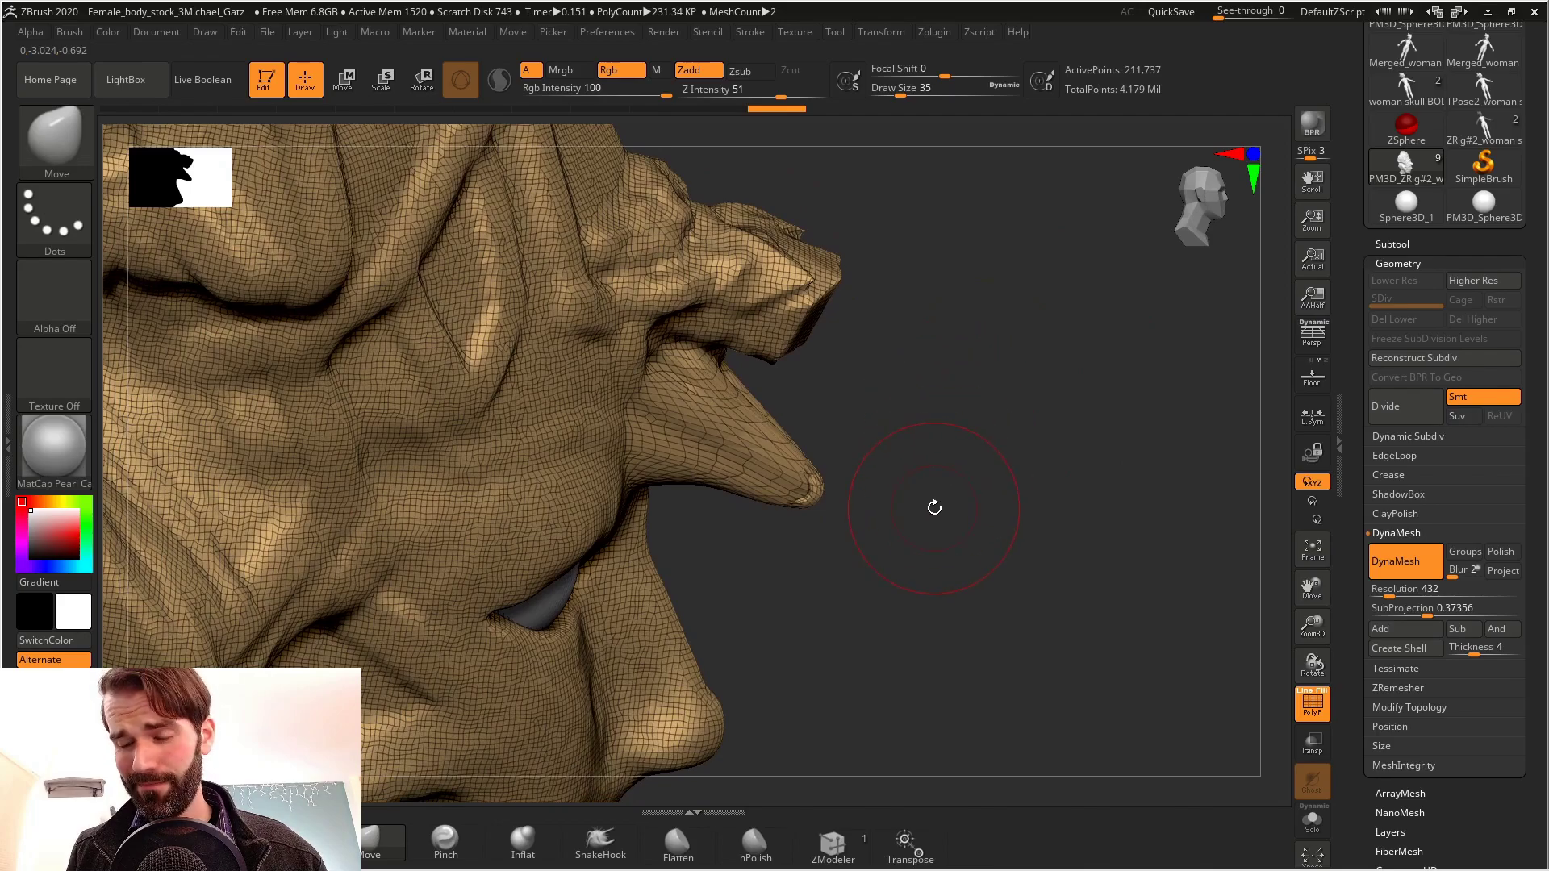
{"action": "left_click_drag", "start_coordinate": [782, 266], "coordinate": [934, 390]}
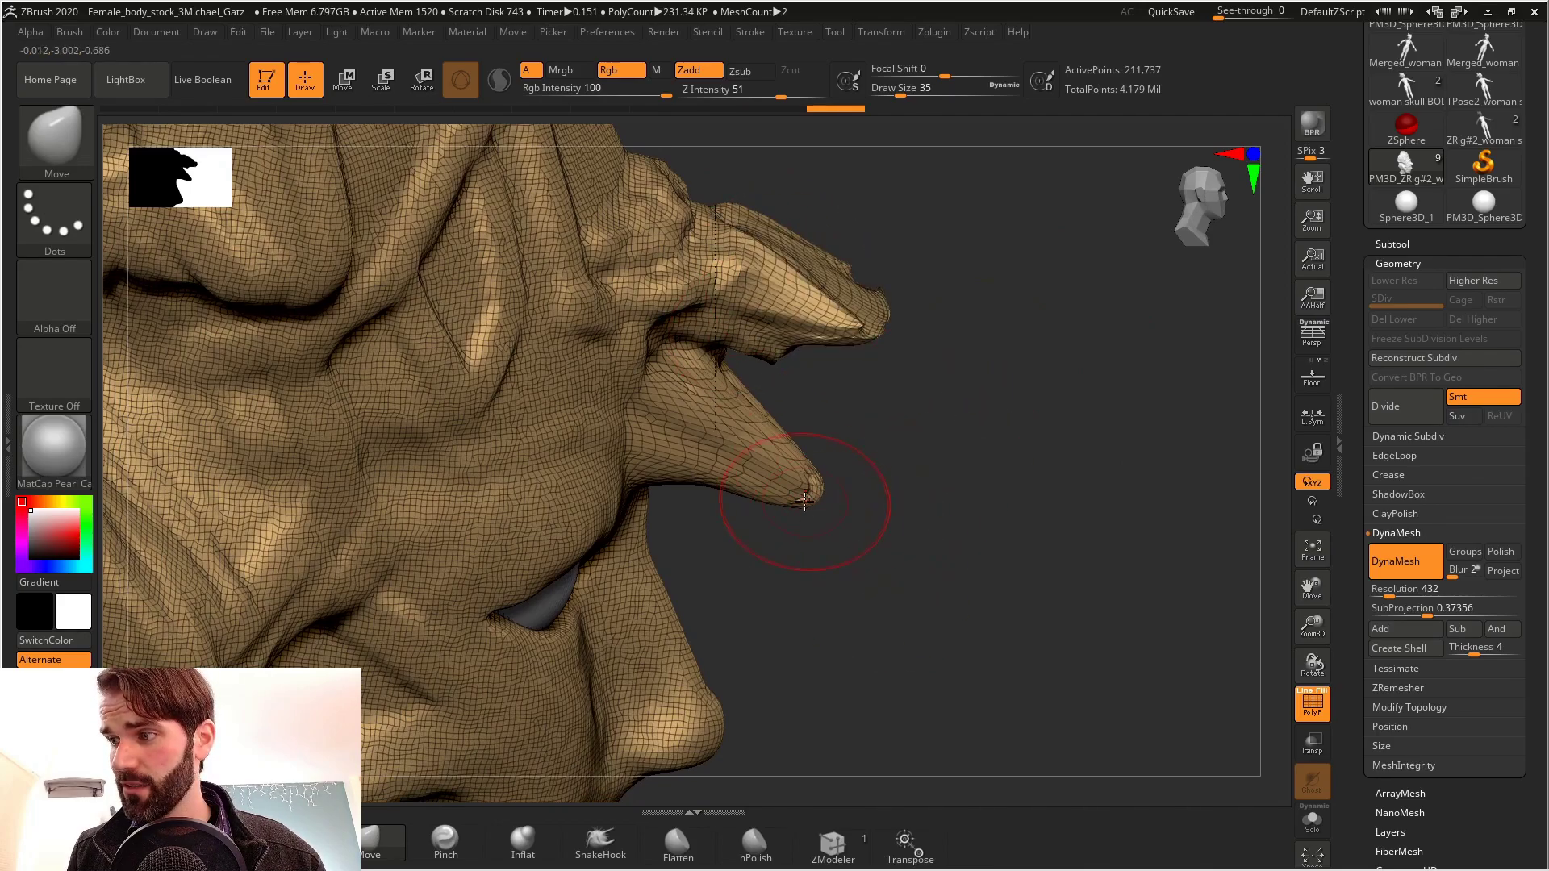
{"action": "left_click_drag", "start_coordinate": [805, 501], "coordinate": [1017, 518]}
{"action": "mouse_move", "coordinate": [889, 325]}
{"action": "left_mouse_down"}
{"action": "mouse_move", "coordinate": [1083, 432]}
{"action": "mouse_move", "coordinate": [978, 443]}
{"action": "mouse_move", "coordinate": [1068, 574]}
{"action": "left_mouse_up"}
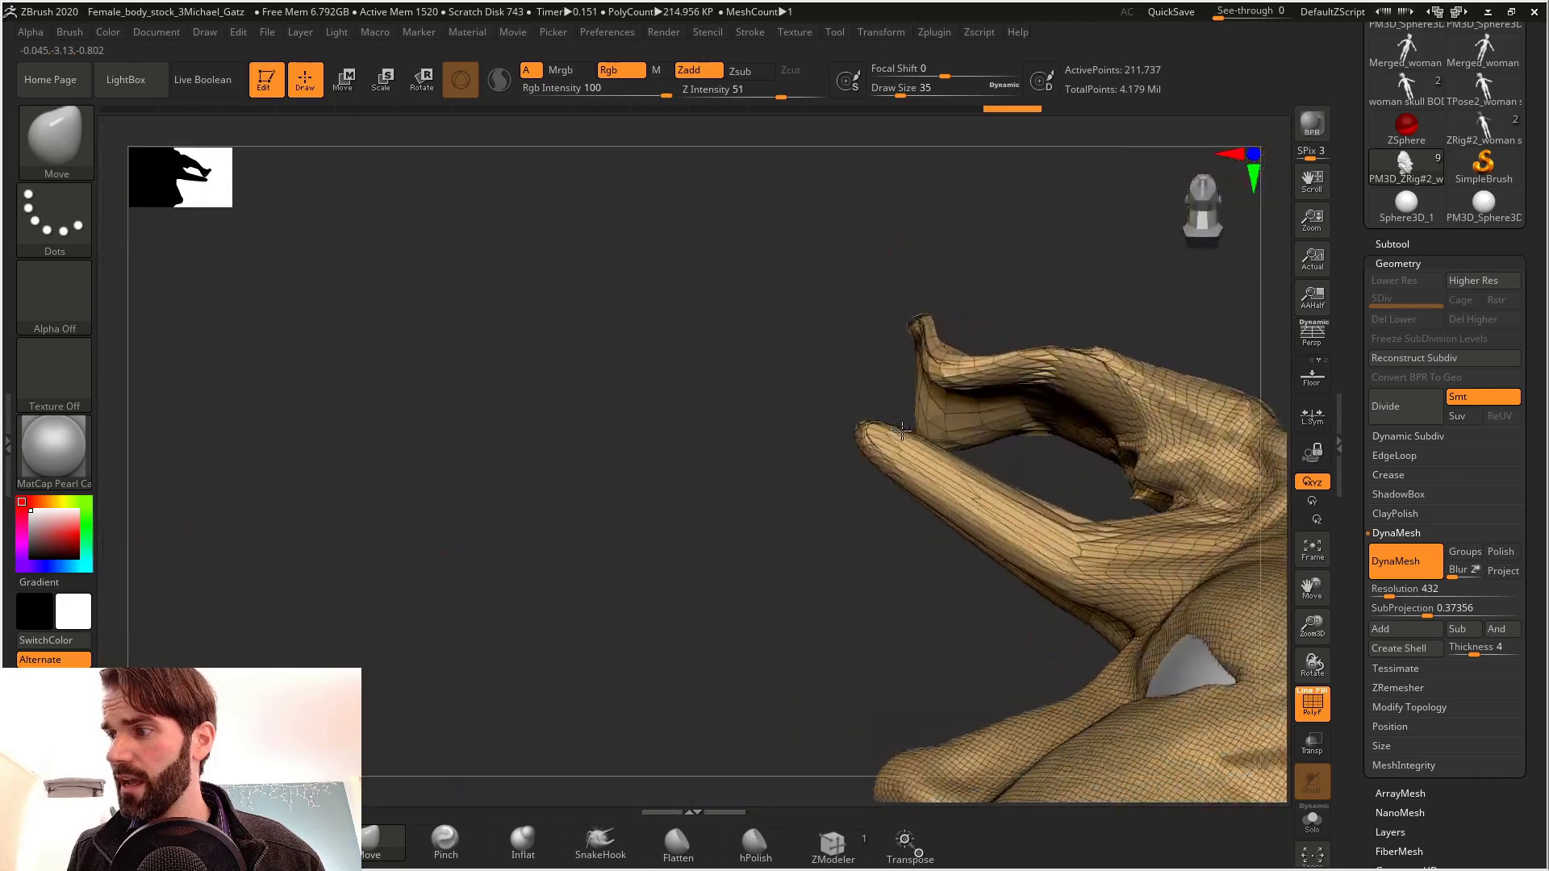
{"action": "left_click_drag", "start_coordinate": [964, 379], "coordinate": [936, 347]}
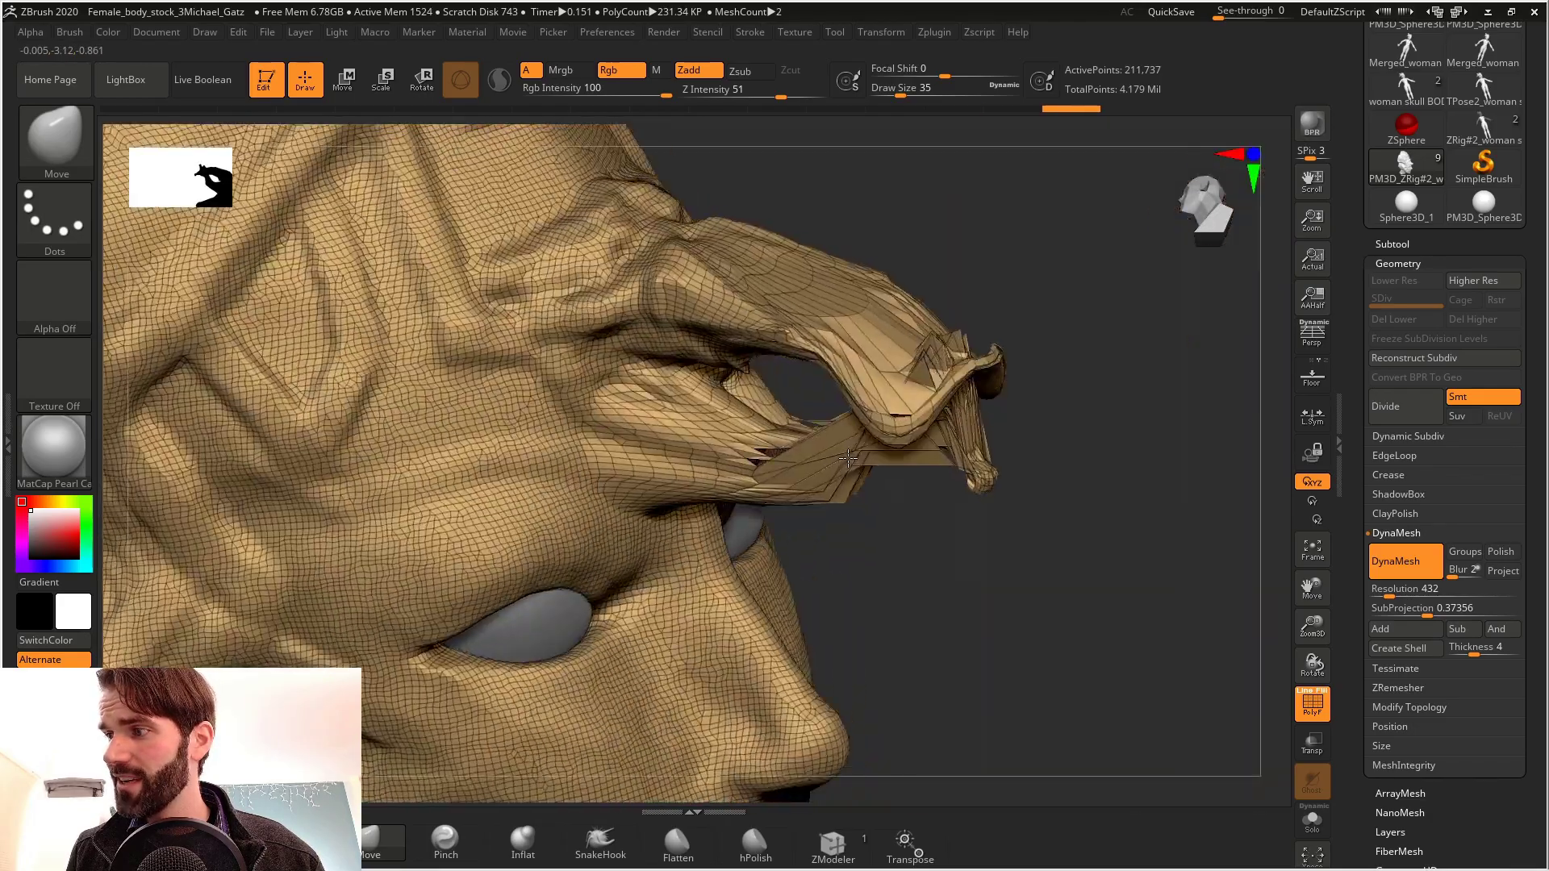
{"action": "right_click_drag", "start_coordinate": [848, 458], "coordinate": [928, 420]}
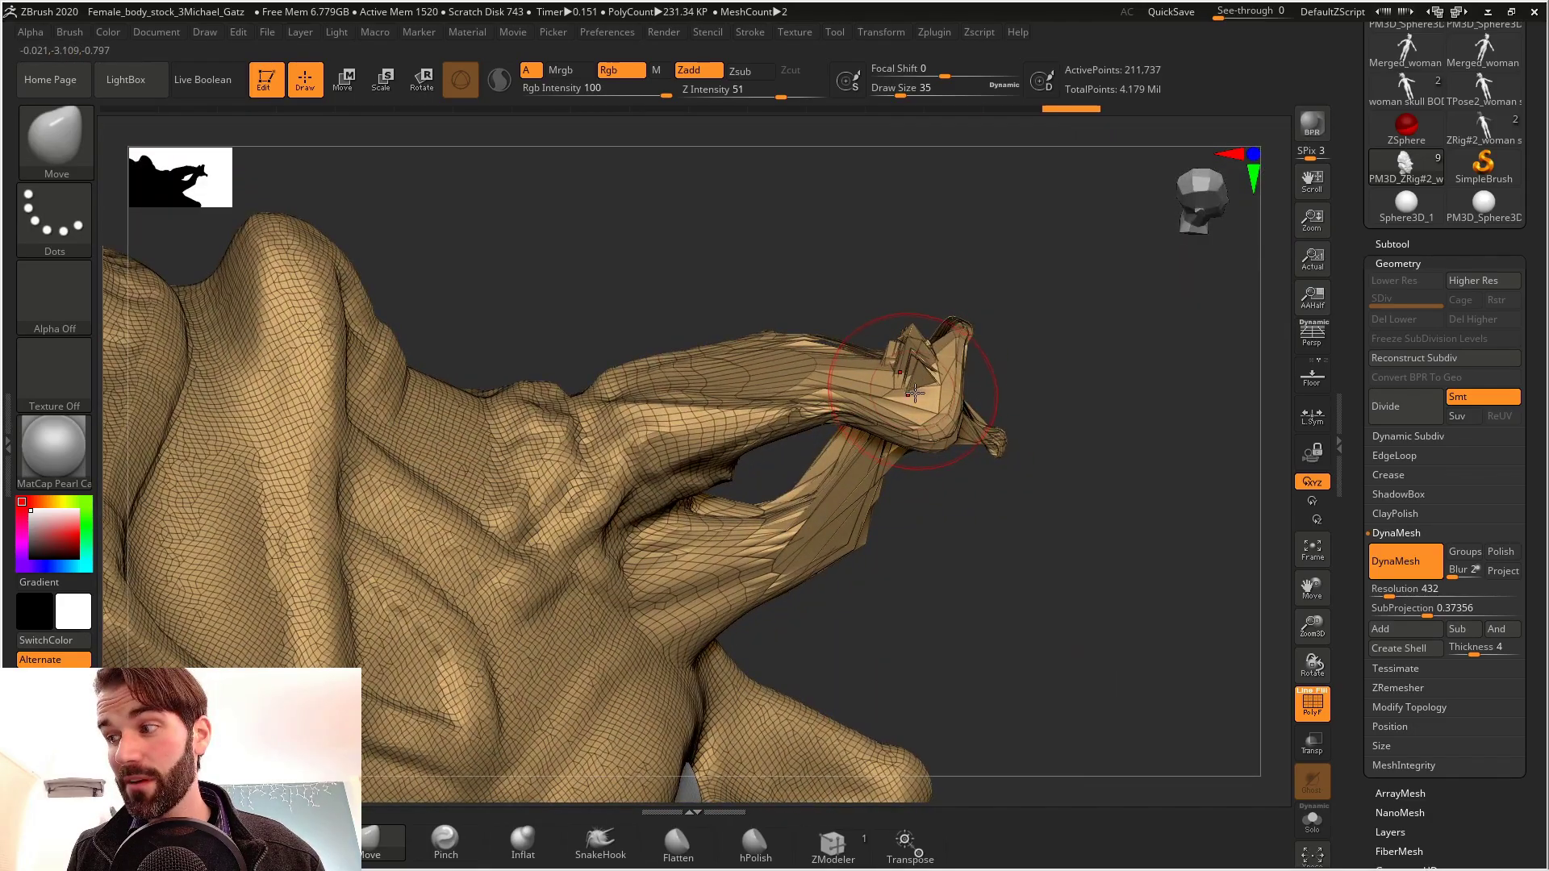
Remesh the head with DynaMesh to fuse the overlapping forehead protrusions, and check where they join
{"action": "left_click_drag", "start_coordinate": [1074, 236], "coordinate": [994, 328], "text": "ctrl"}
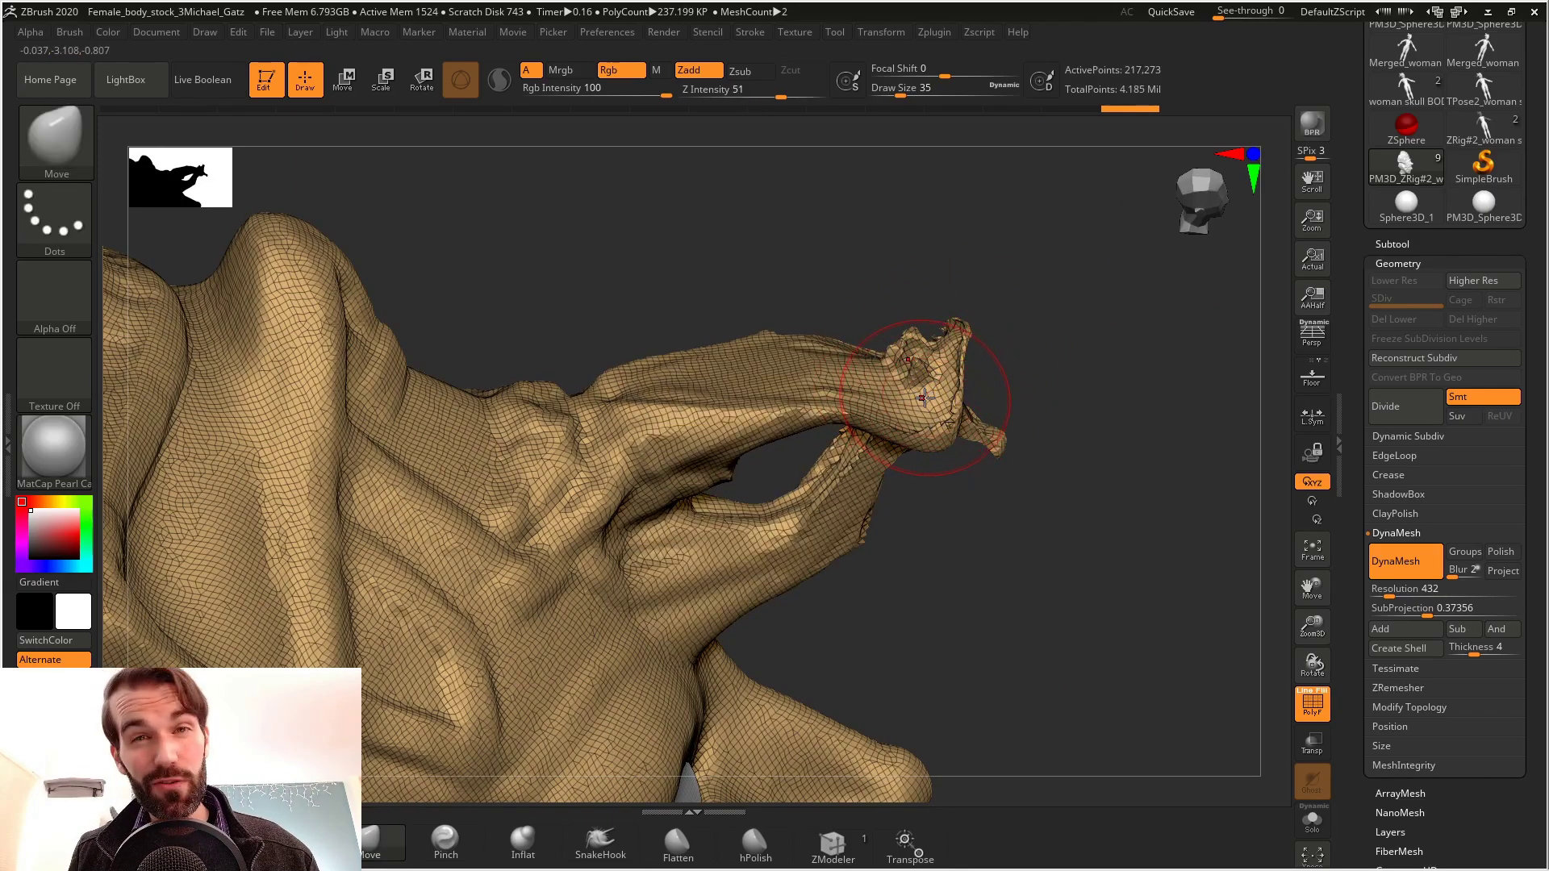
{"action": "right_click_drag", "start_coordinate": [1132, 426], "coordinate": [874, 401]}
{"action": "right_click_drag", "start_coordinate": [888, 483], "coordinate": [933, 350]}
{"action": "right_click_drag", "start_coordinate": [892, 259], "coordinate": [961, 305]}
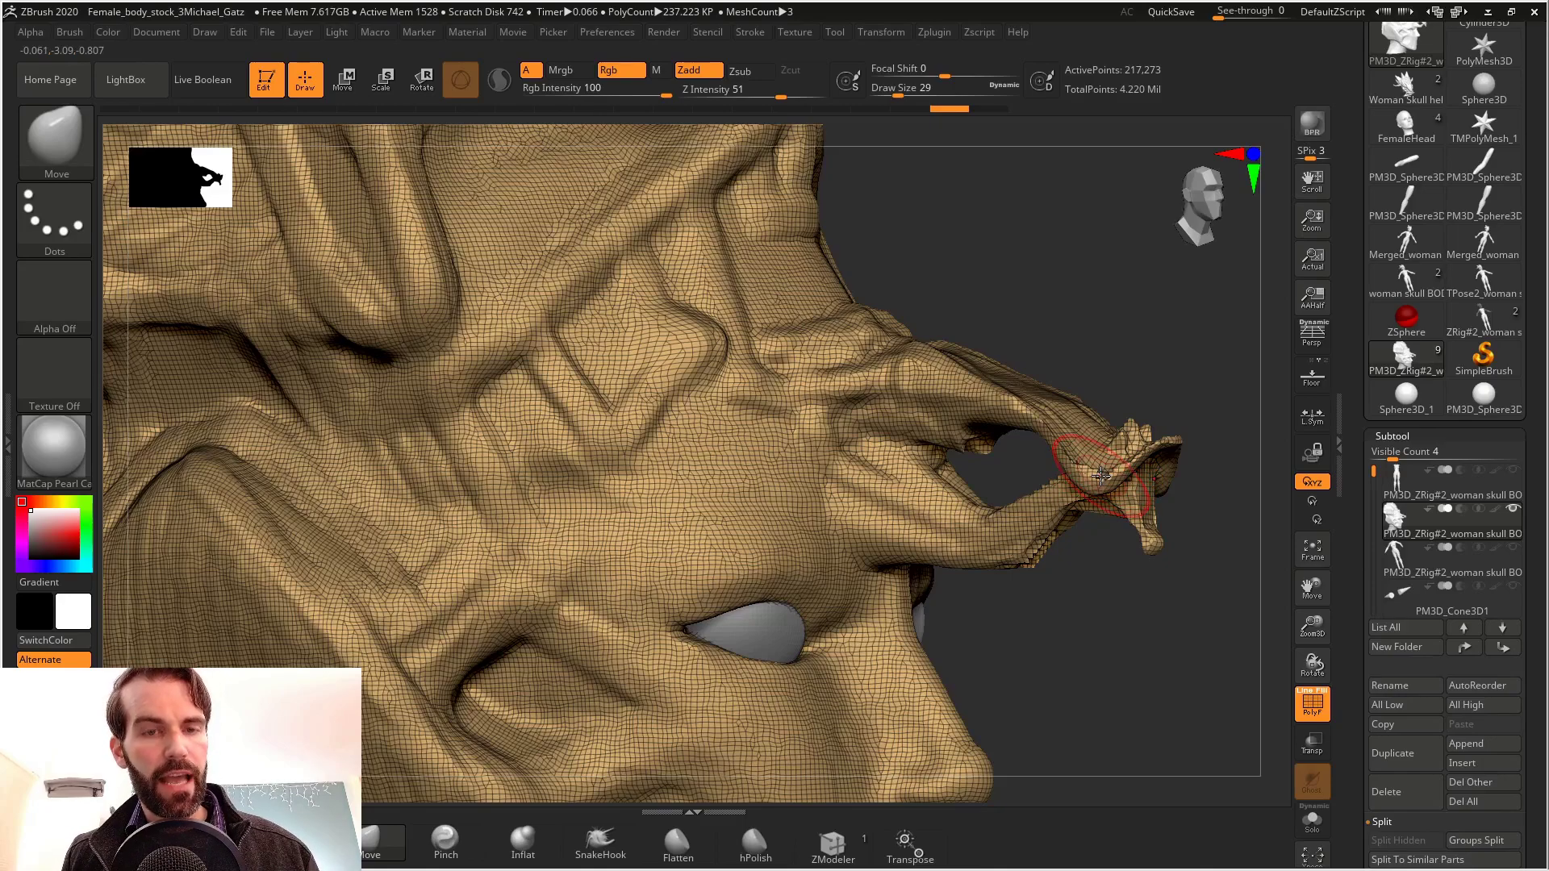
Set the head's DynaMesh resolution to 408 in the geometry settings
{"action": "left_click", "coordinate": [1413, 437]}
{"action": "left_click", "coordinate": [1399, 456]}
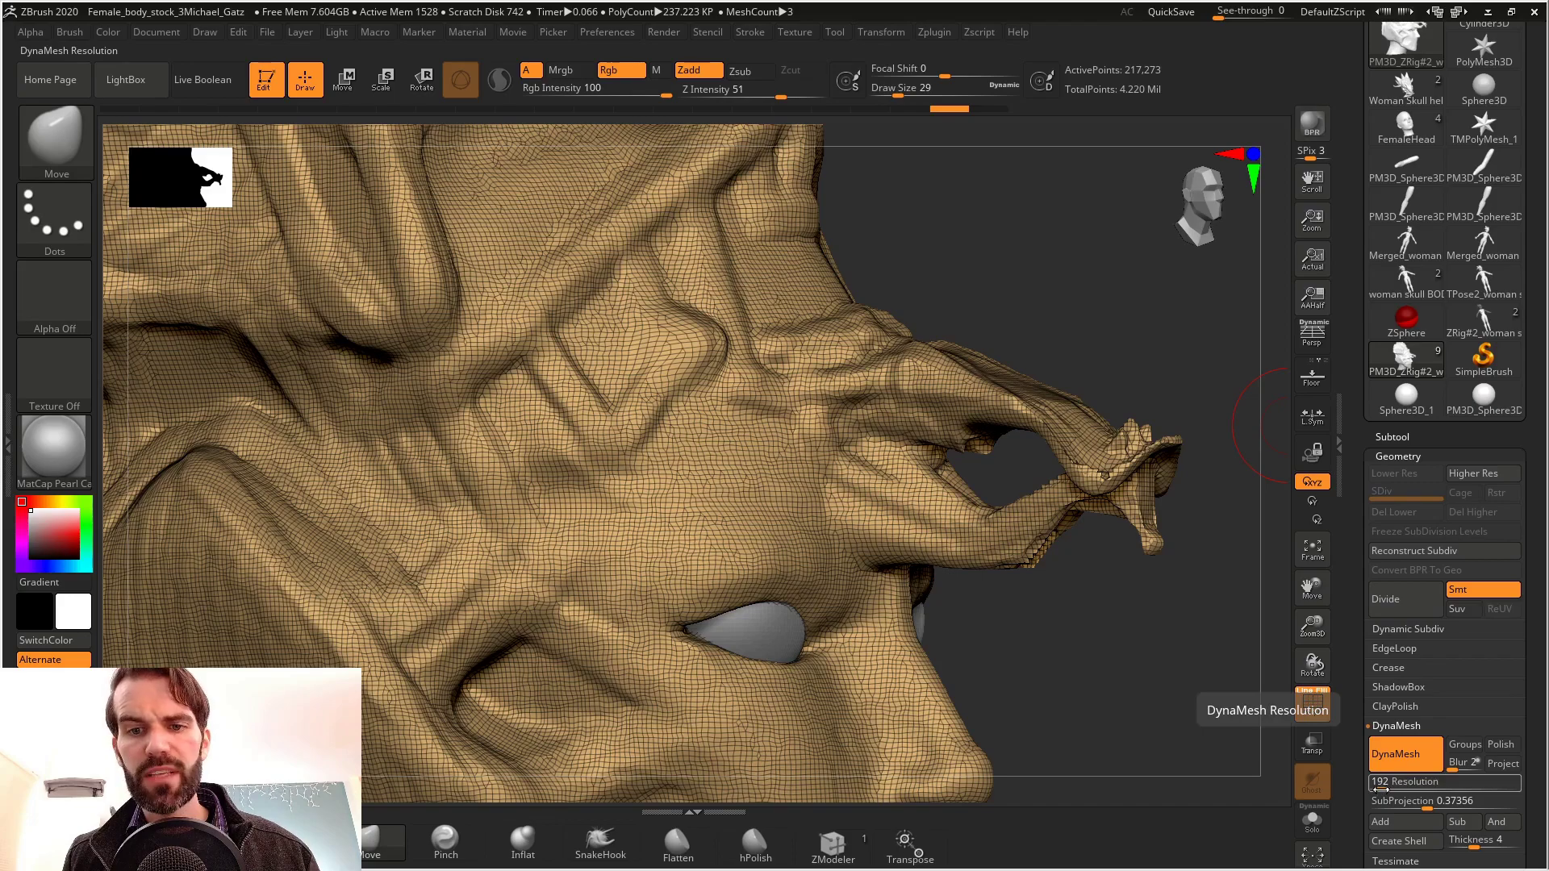
{"action": "left_click_drag", "start_coordinate": [1380, 789], "coordinate": [1382, 789]}
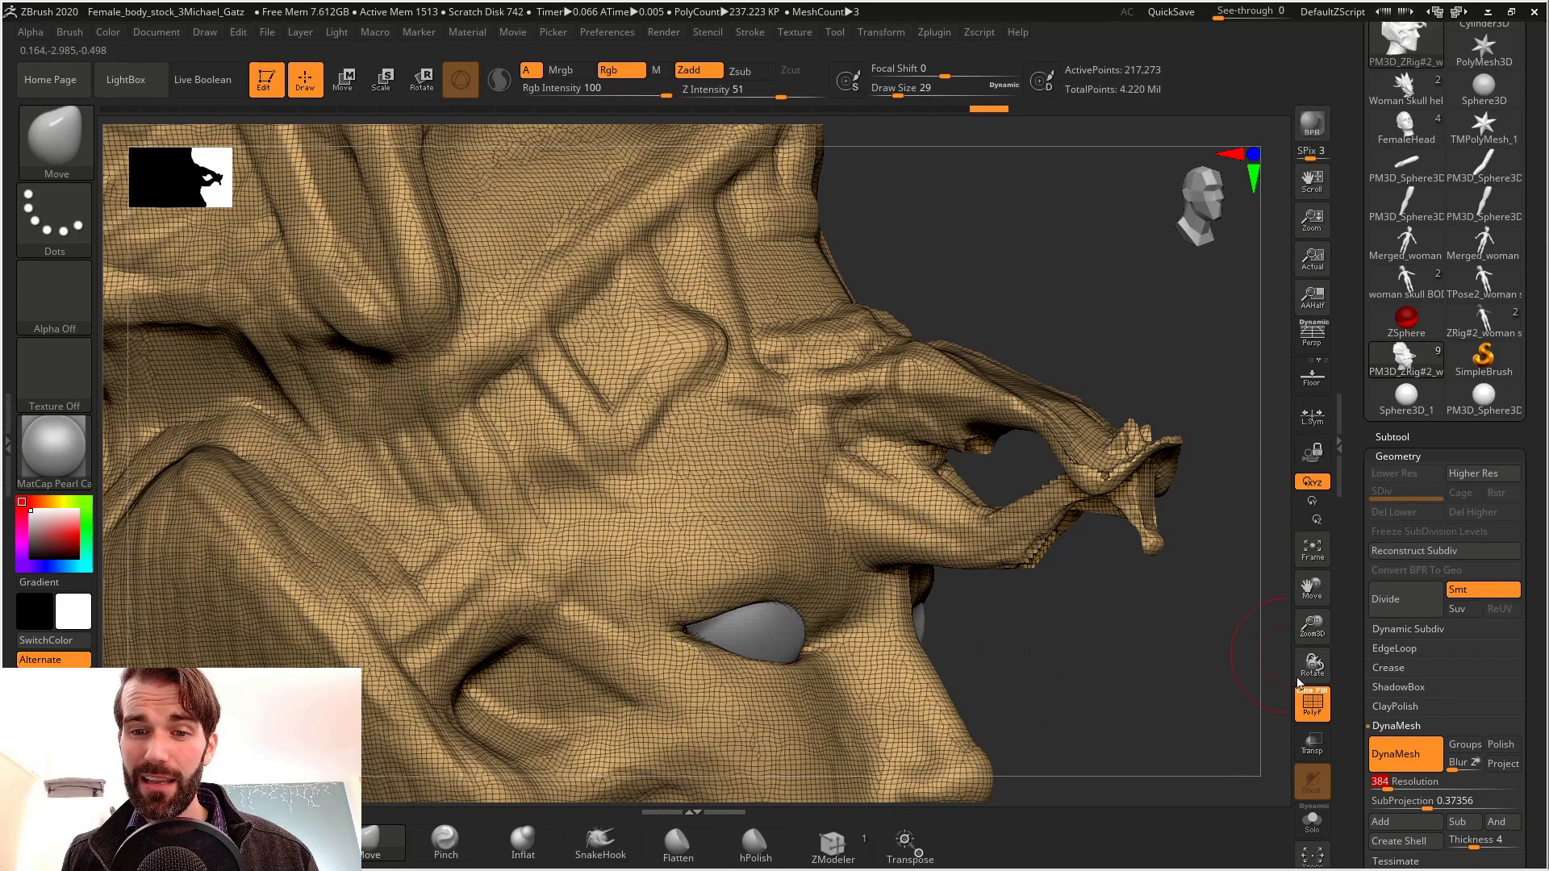
{"action": "left_click_drag", "start_coordinate": [1435, 791], "coordinate": [1388, 801]}
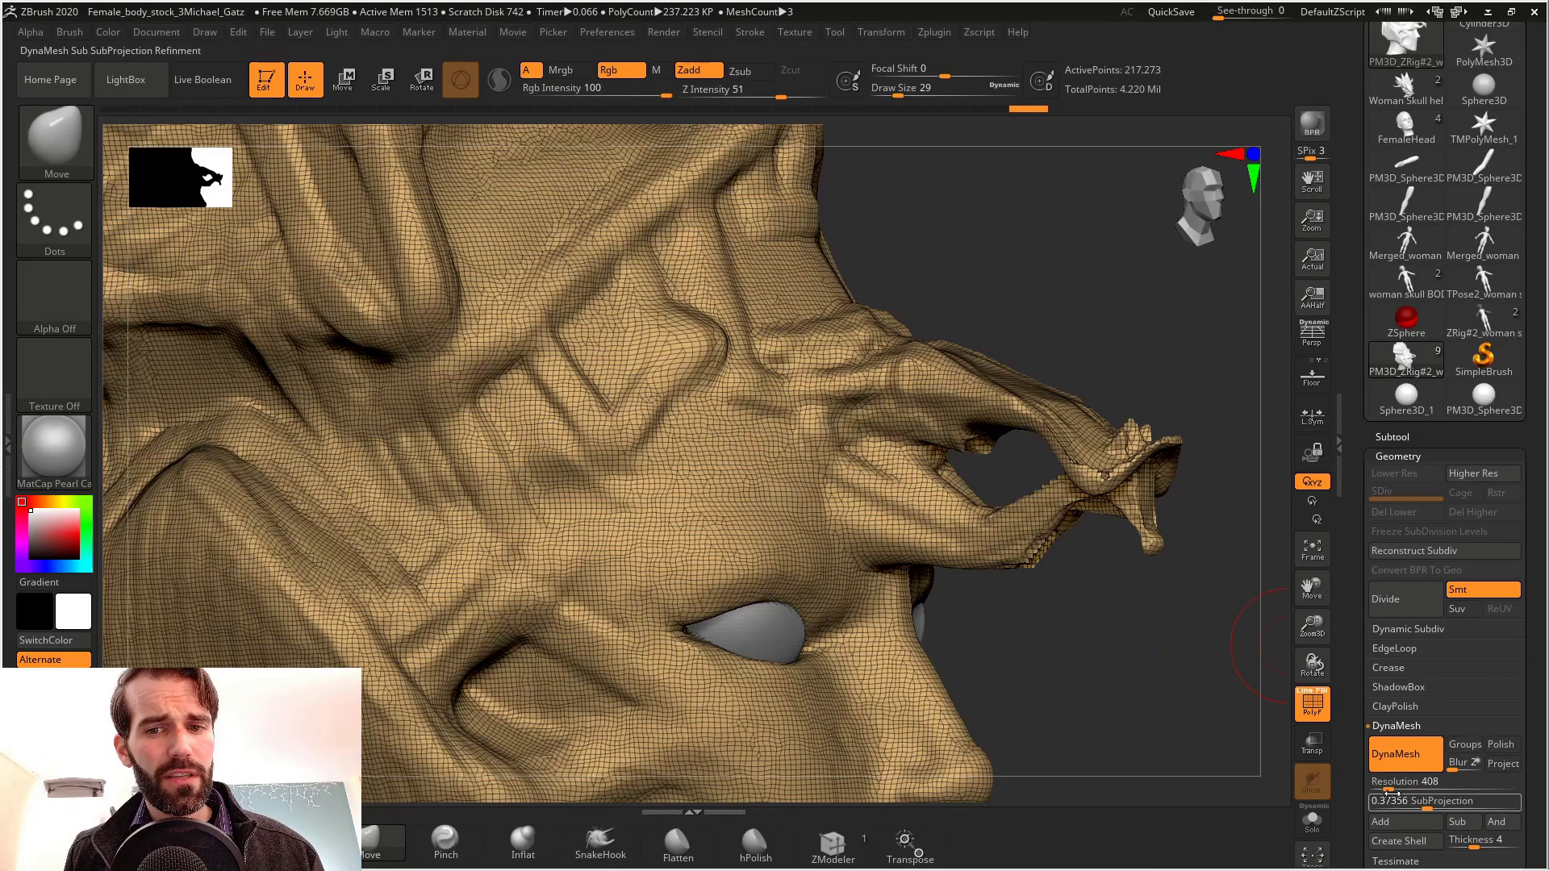
Set the DynaMesh resolution to 104, nudge the forehead surface with the Move brush, and remesh the head
{"action": "left_click_drag", "start_coordinate": [1384, 785], "coordinate": [1380, 789]}
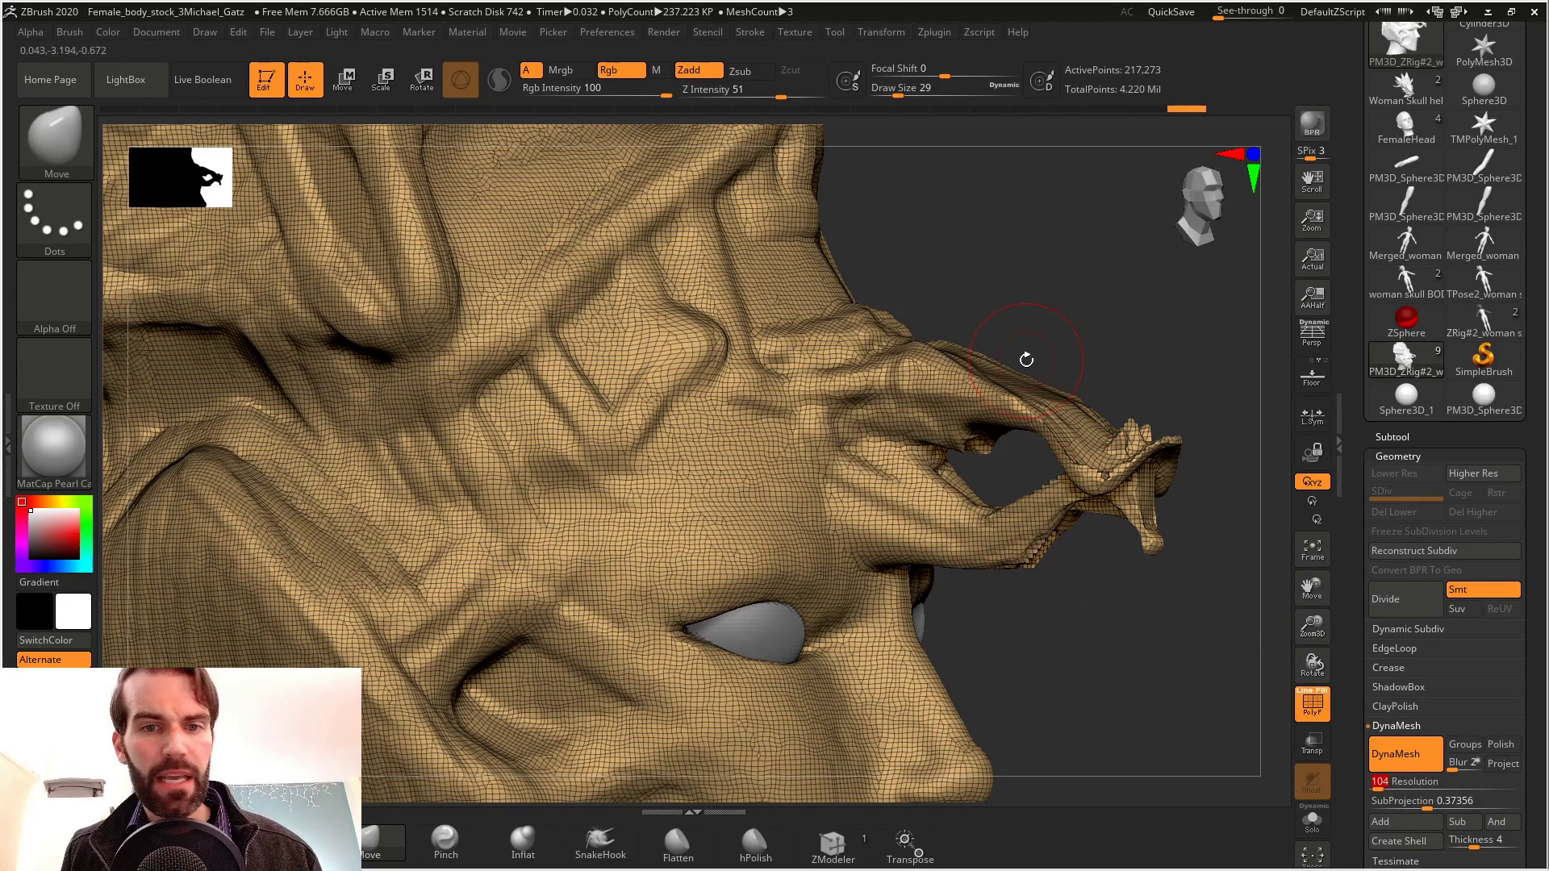
{"action": "mouse_move", "coordinate": [806, 351]}
{"action": "left_mouse_down"}
{"action": "mouse_move", "coordinate": [754, 350]}
{"action": "mouse_move", "coordinate": [1032, 384]}
{"action": "mouse_move", "coordinate": [869, 360]}
{"action": "left_mouse_up"}
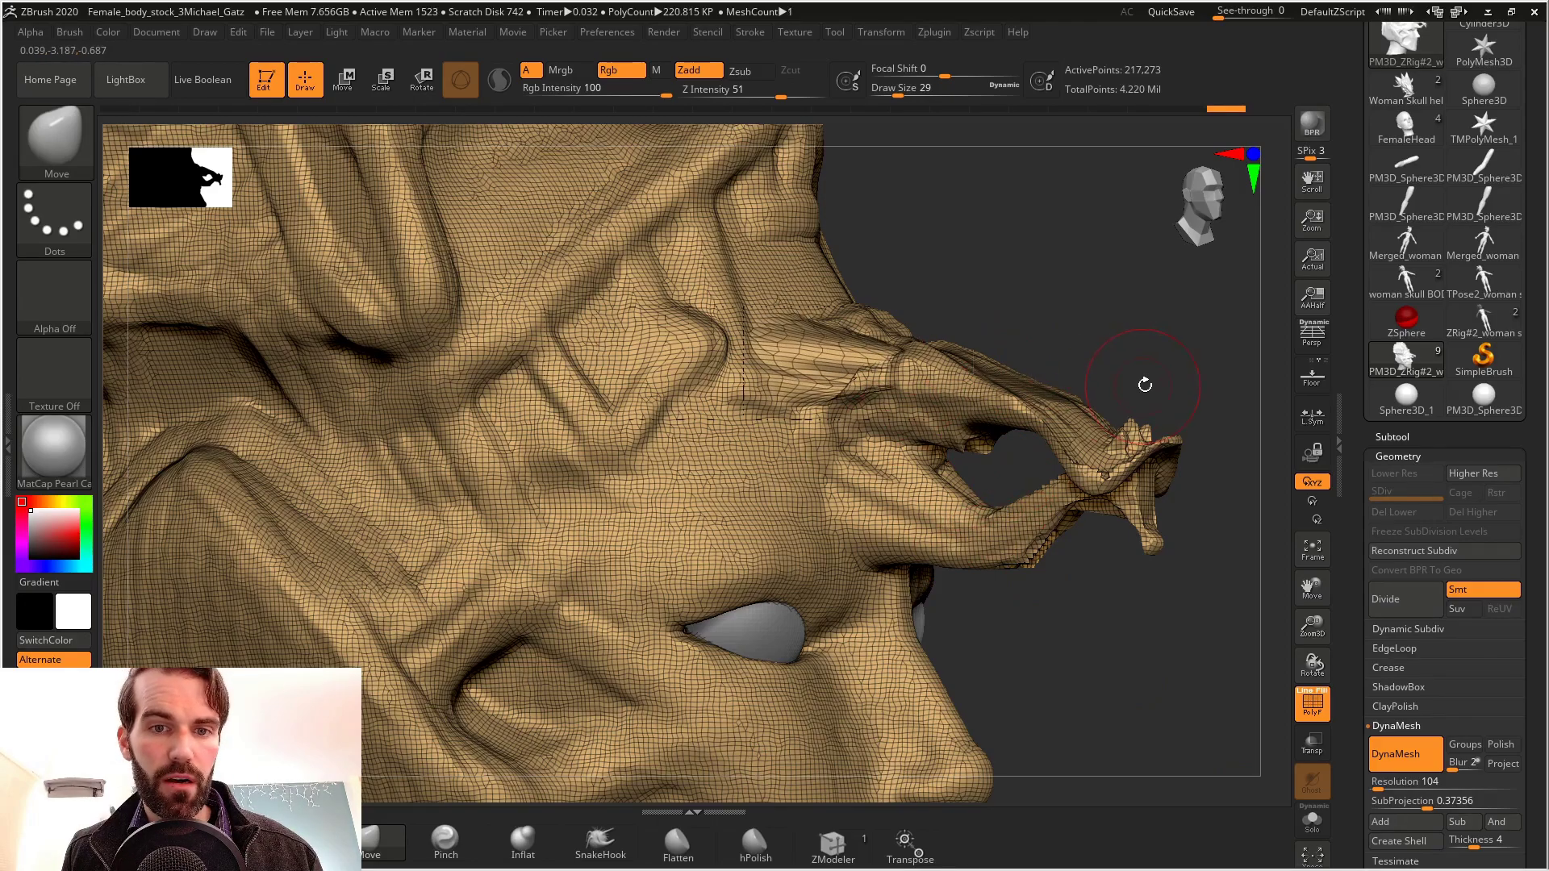
{"action": "key", "text": "ctrl"}
{"action": "left_click_drag", "start_coordinate": [1105, 274], "coordinate": [1044, 311], "text": "ctrl"}
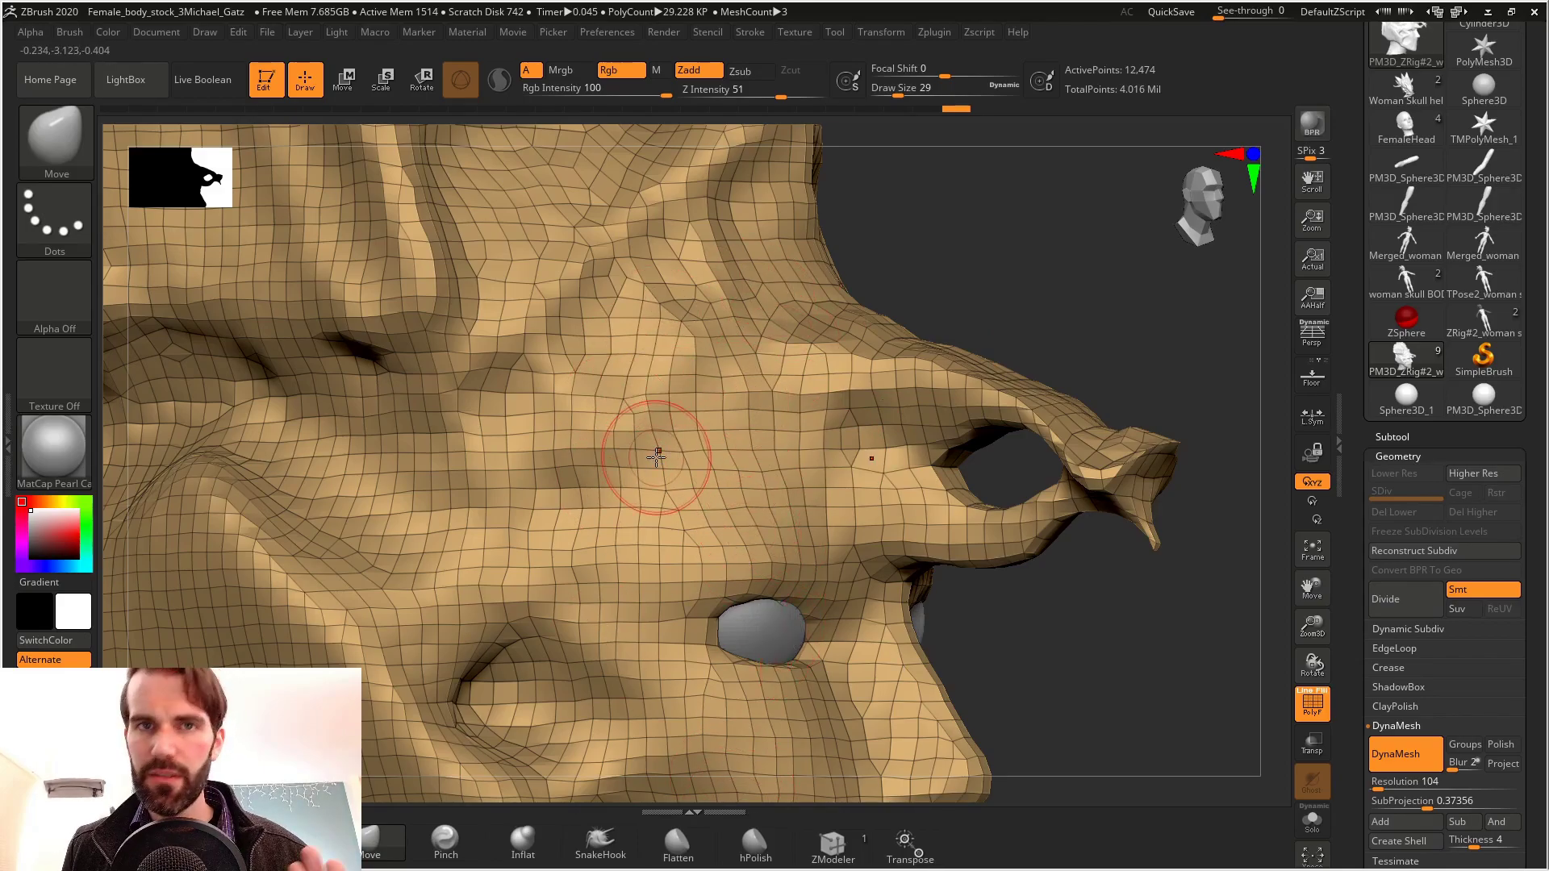
Undo and redo the low-resolution remesh to compare the head's surface detail at both densities
{"action": "right_click_drag", "start_coordinate": [656, 458], "coordinate": [1093, 417]}
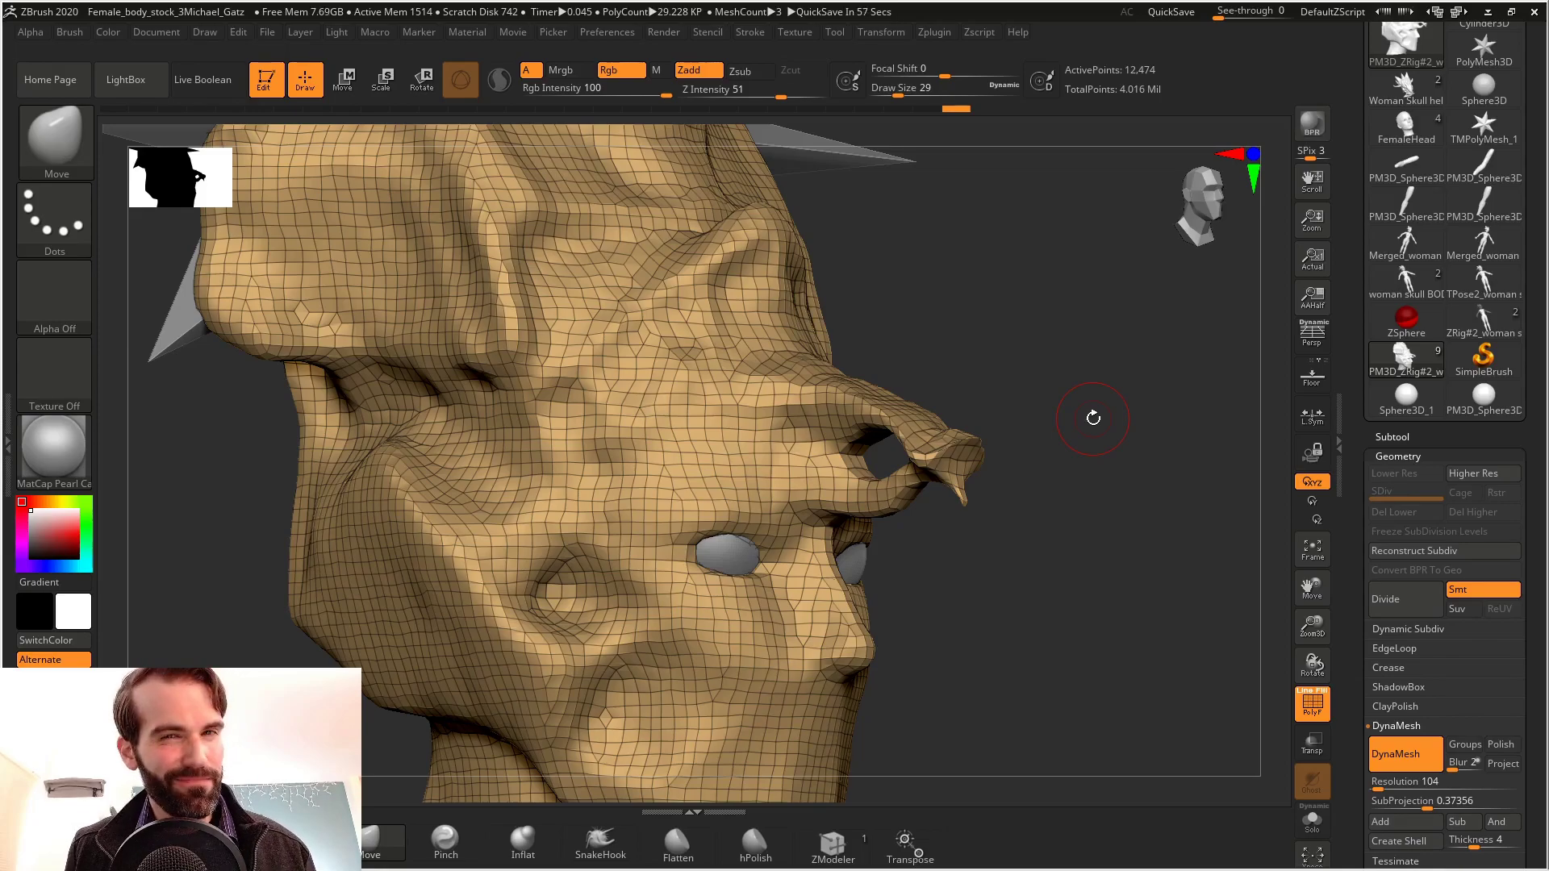
{"action": "key", "text": "ctrl+z"}
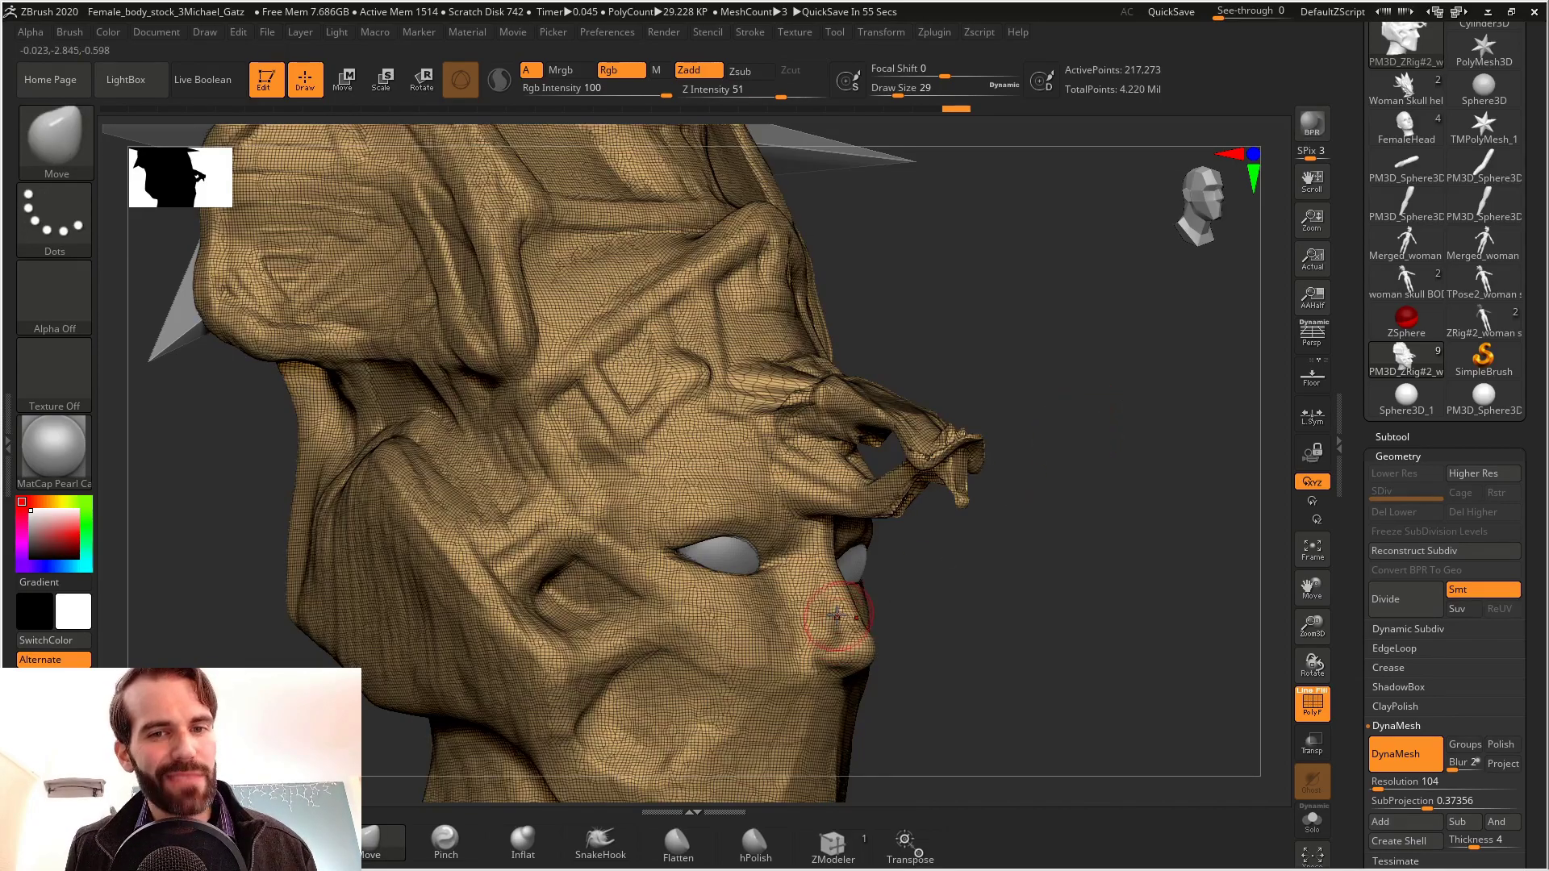
{"action": "key", "text": "ctrl+shift+z"}
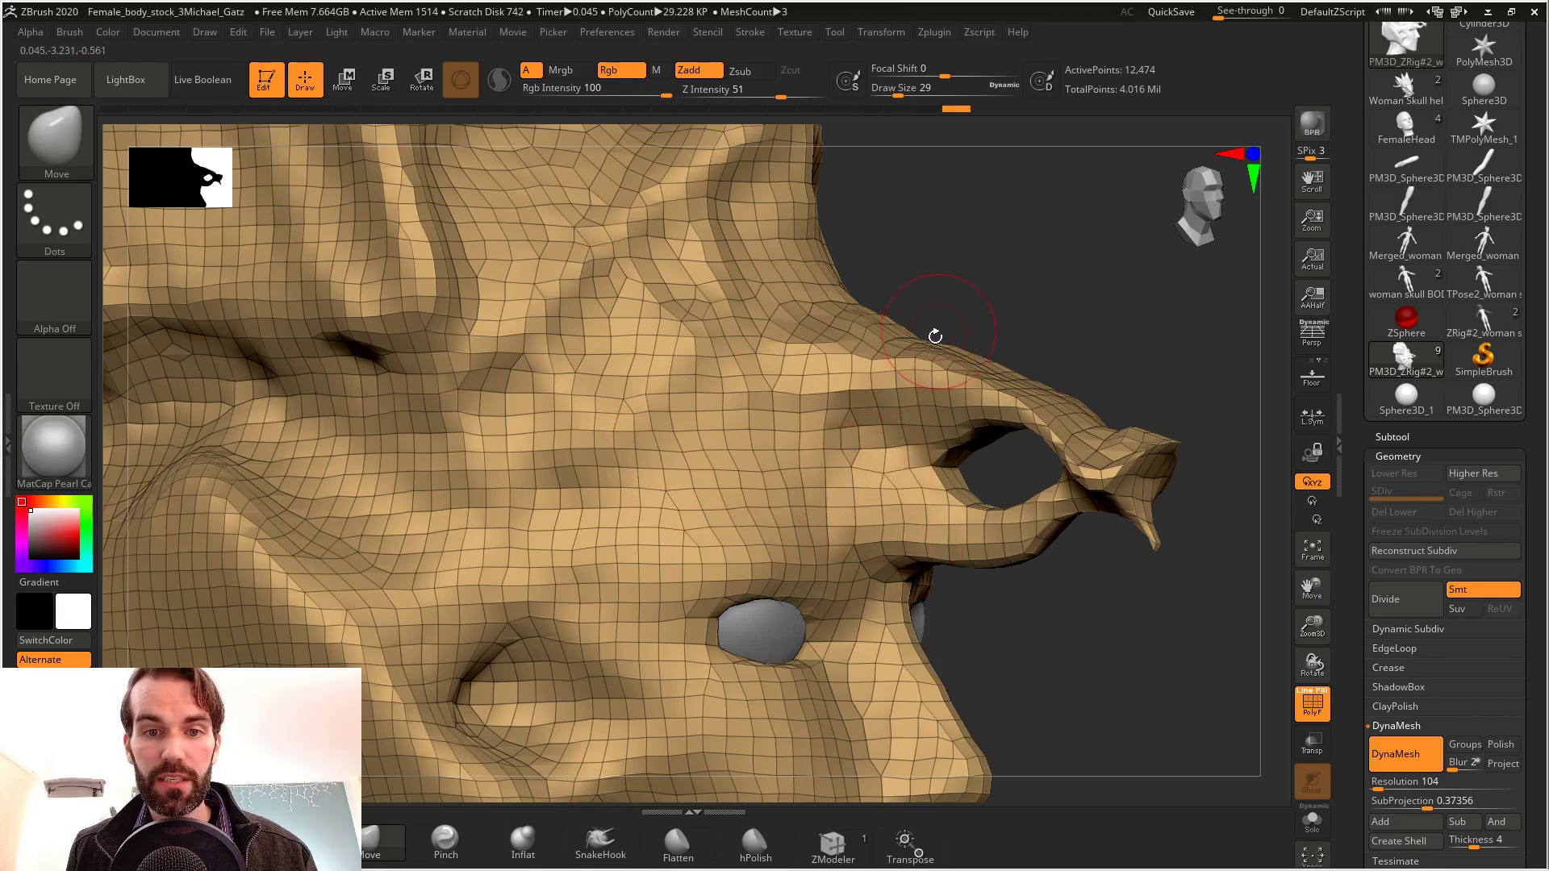
{"action": "left_click_drag", "start_coordinate": [1058, 315], "coordinate": [1141, 148], "text": "alt"}
{"action": "left_click_drag", "start_coordinate": [1080, 524], "coordinate": [1089, 445], "text": "alt"}
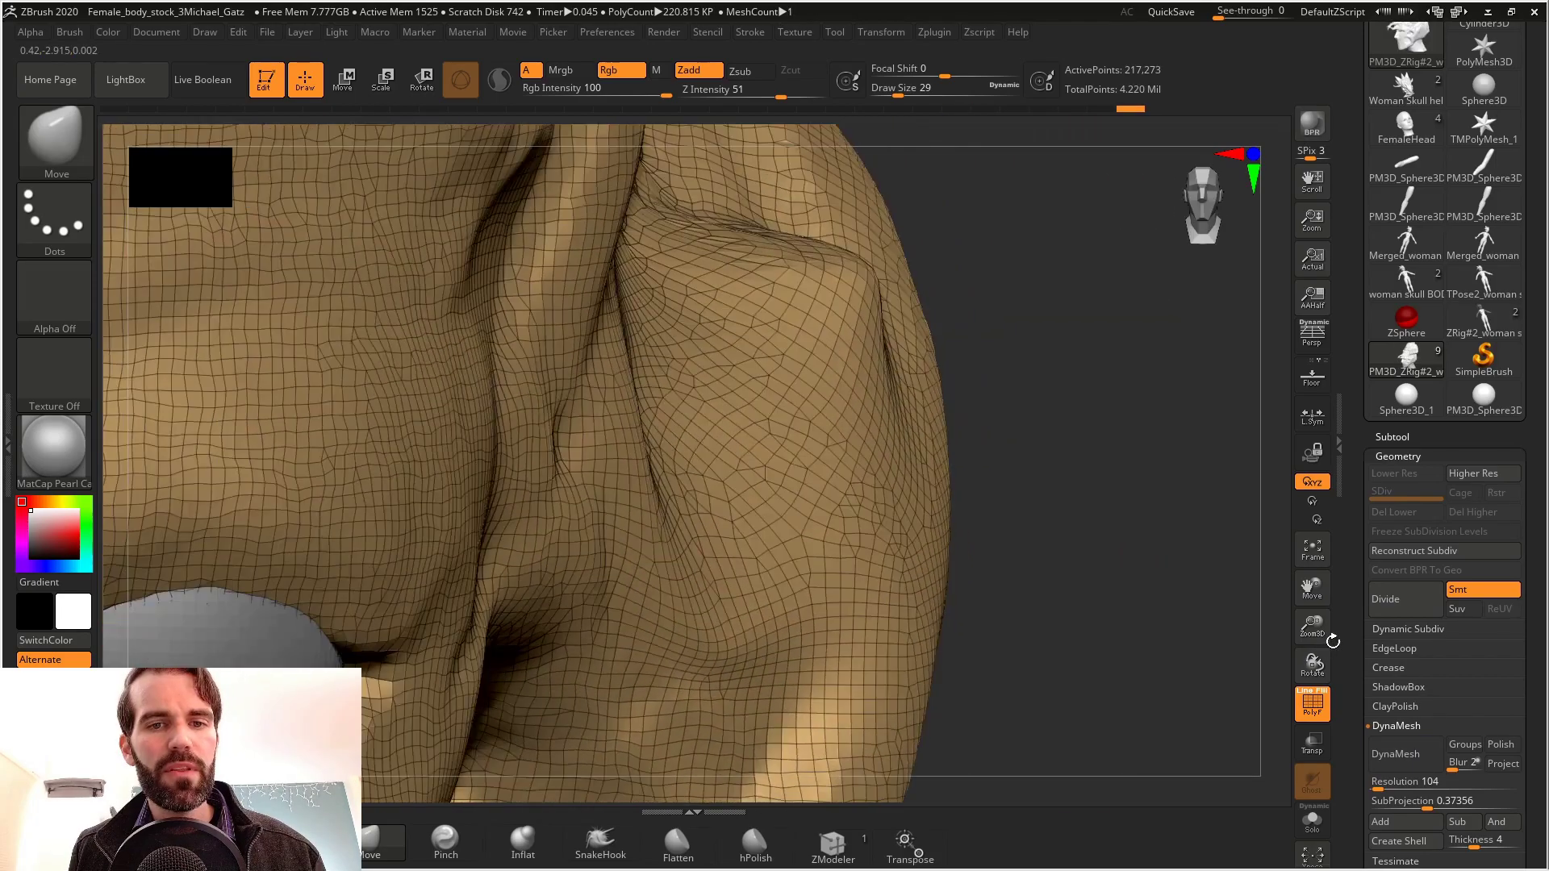
Pull several long, overlapping spikes out of the forehead with the Move brush at draw size 29
{"action": "right_click_drag", "start_coordinate": [1130, 484], "coordinate": [971, 475]}
{"action": "left_click_drag", "start_coordinate": [952, 455], "coordinate": [1107, 350]}
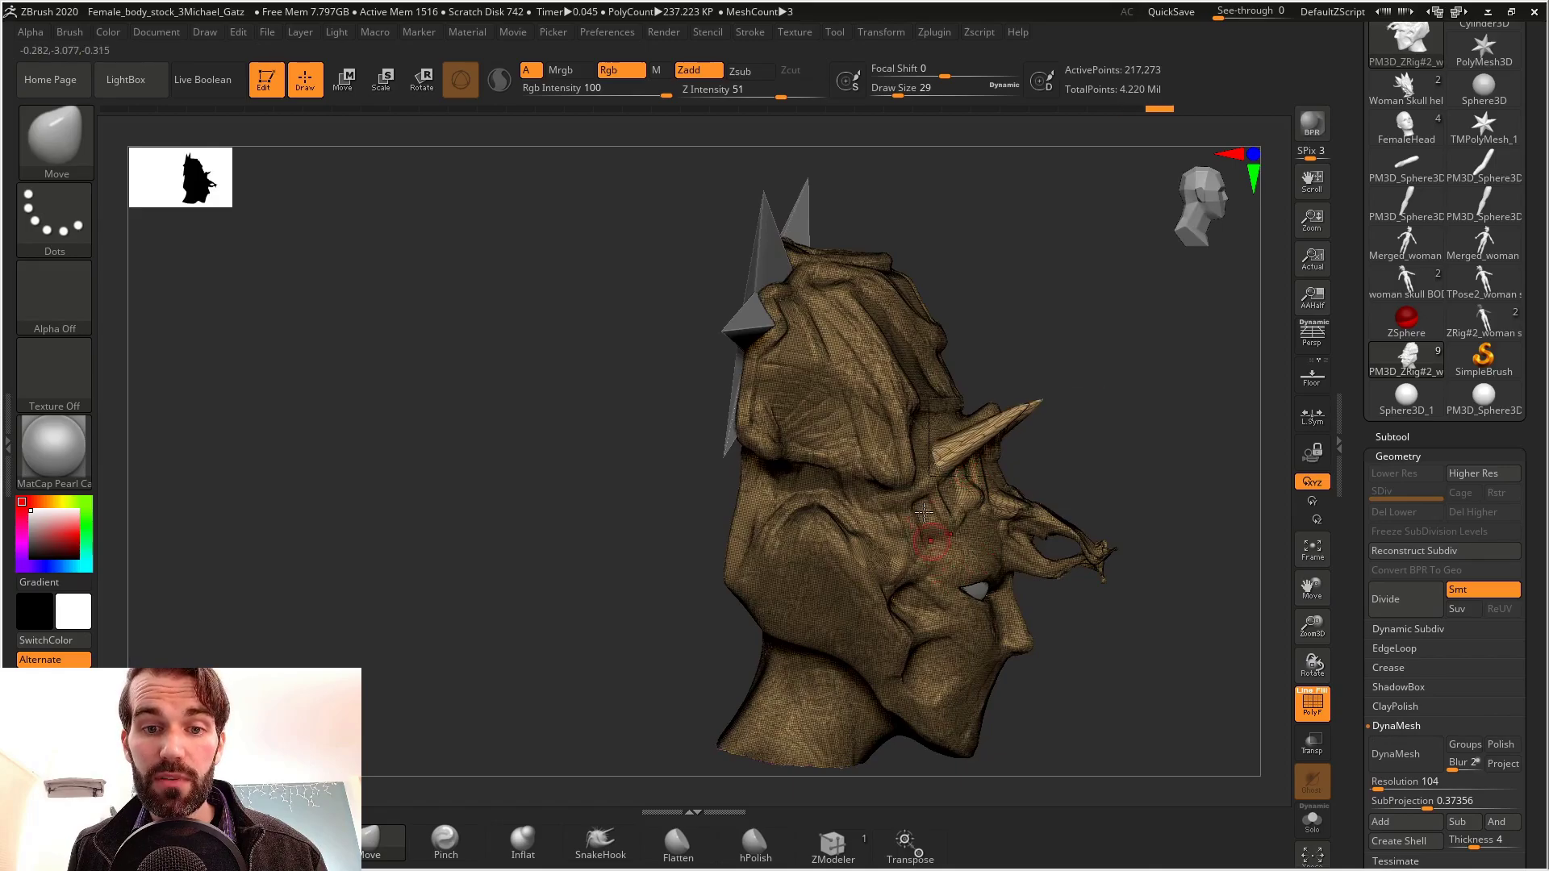
{"action": "left_click_drag", "start_coordinate": [920, 506], "coordinate": [1130, 492]}
{"action": "left_click_drag", "start_coordinate": [983, 483], "coordinate": [969, 302]}
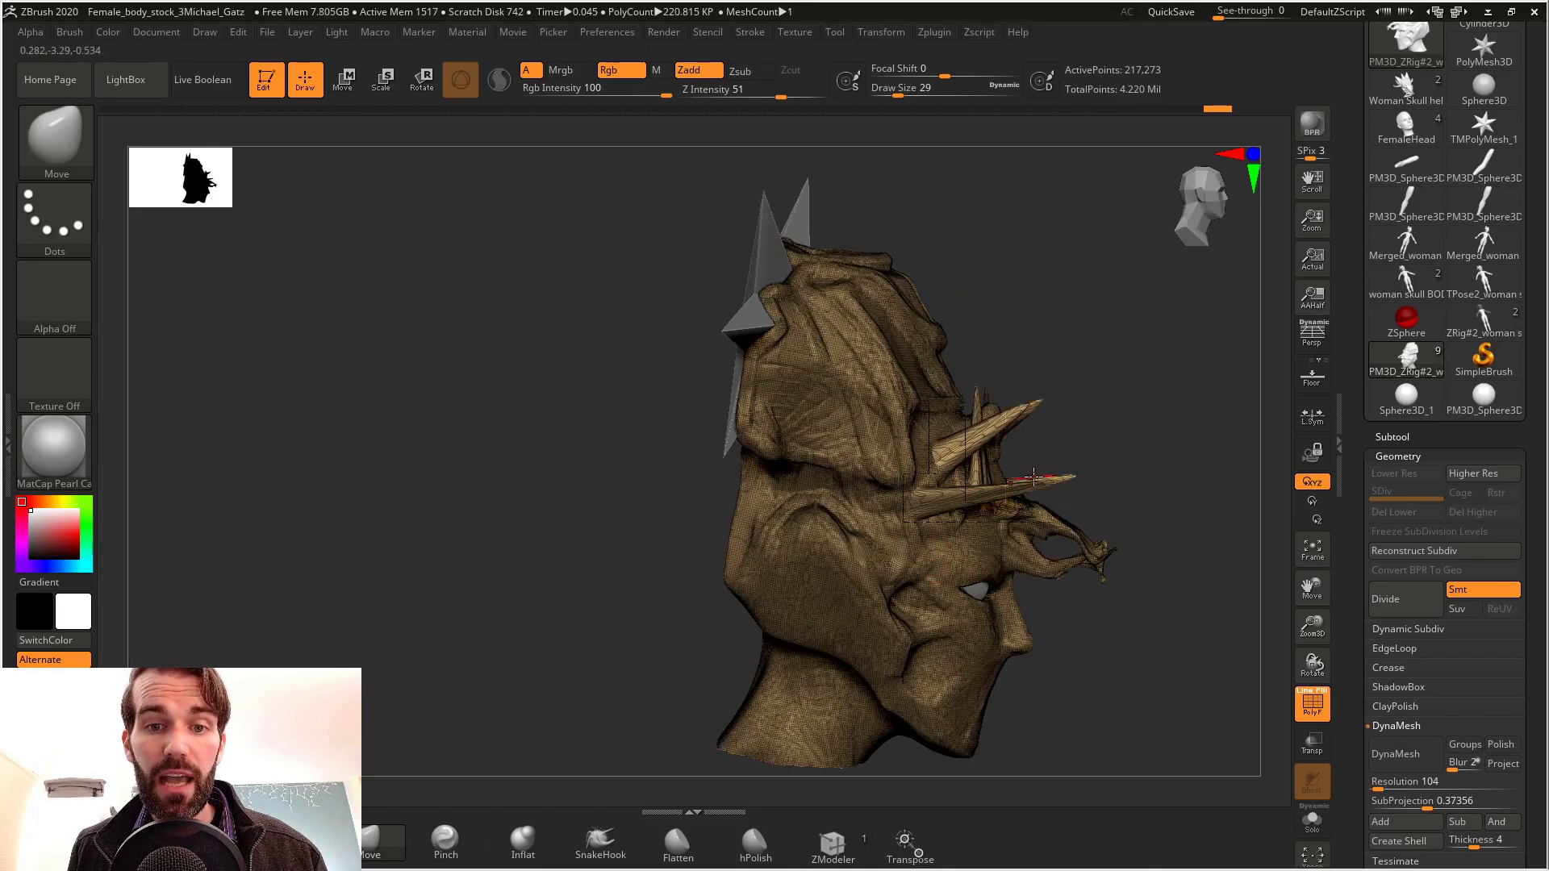
{"action": "left_click_drag", "start_coordinate": [1009, 433], "coordinate": [1094, 537]}
{"action": "mouse_move", "coordinate": [1094, 537]}
{"action": "right_mouse_down"}
{"action": "mouse_move", "coordinate": [1041, 597]}
{"action": "mouse_move", "coordinate": [947, 419]}
{"action": "right_mouse_up"}
Remesh the spiked head with DynaMesh at resolution 104 and check the forehead spikes
{"action": "left_click_drag", "start_coordinate": [990, 540], "coordinate": [593, 382]}
{"action": "mouse_move", "coordinate": [818, 469]}
{"action": "left_mouse_down"}
{"action": "mouse_move", "coordinate": [1014, 494]}
{"action": "mouse_move", "coordinate": [1137, 415]}
{"action": "mouse_move", "coordinate": [1359, 437]}
{"action": "left_mouse_up"}
{"action": "left_click", "coordinate": [1396, 755]}
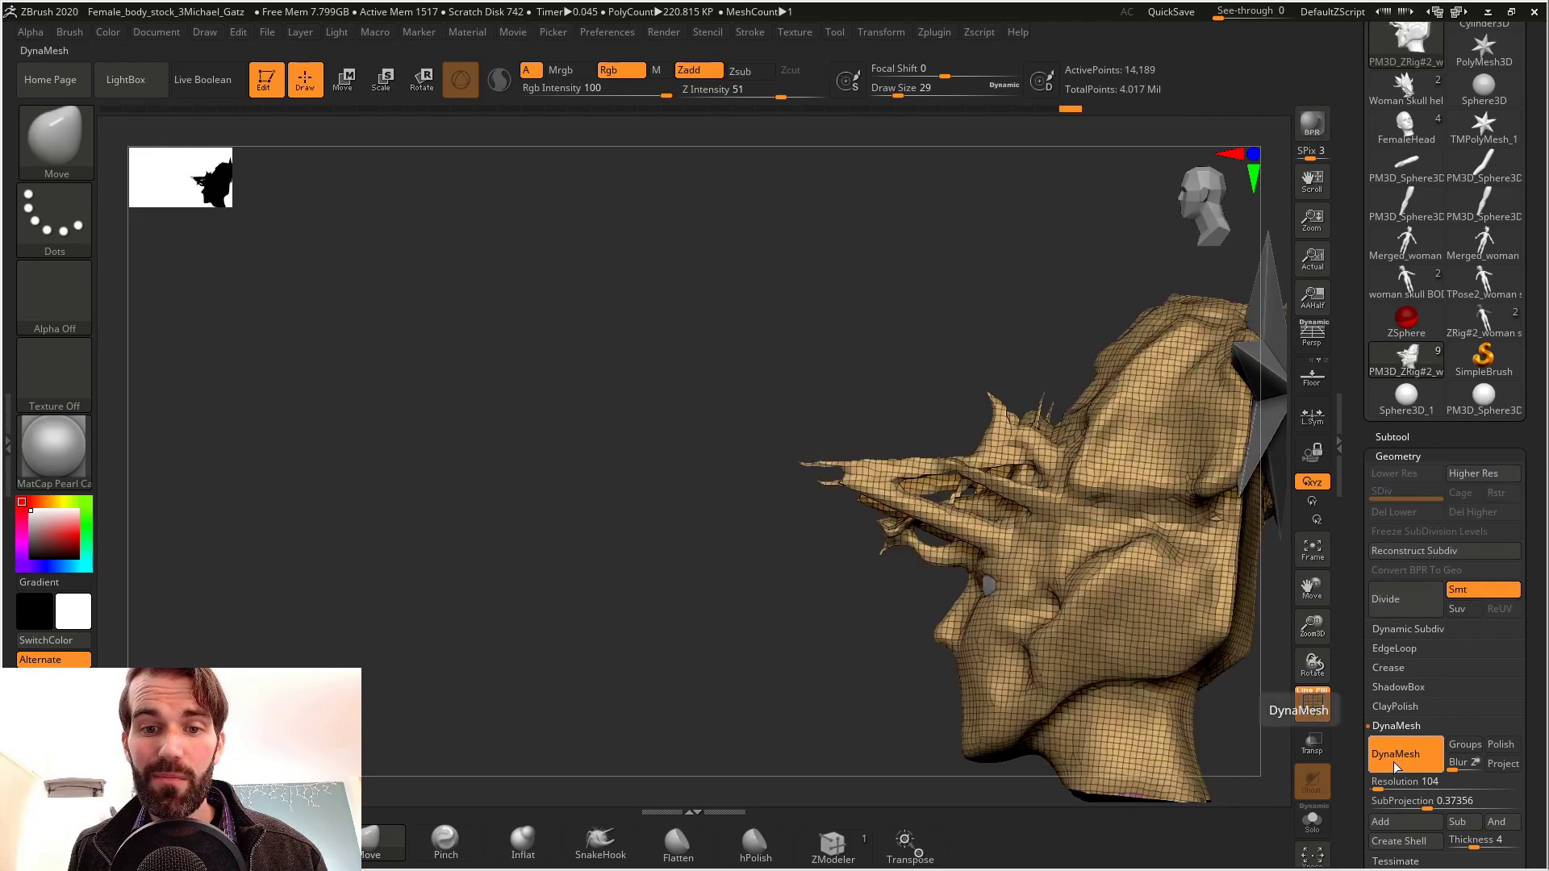
{"action": "right_click_drag", "start_coordinate": [820, 594], "coordinate": [425, 639]}
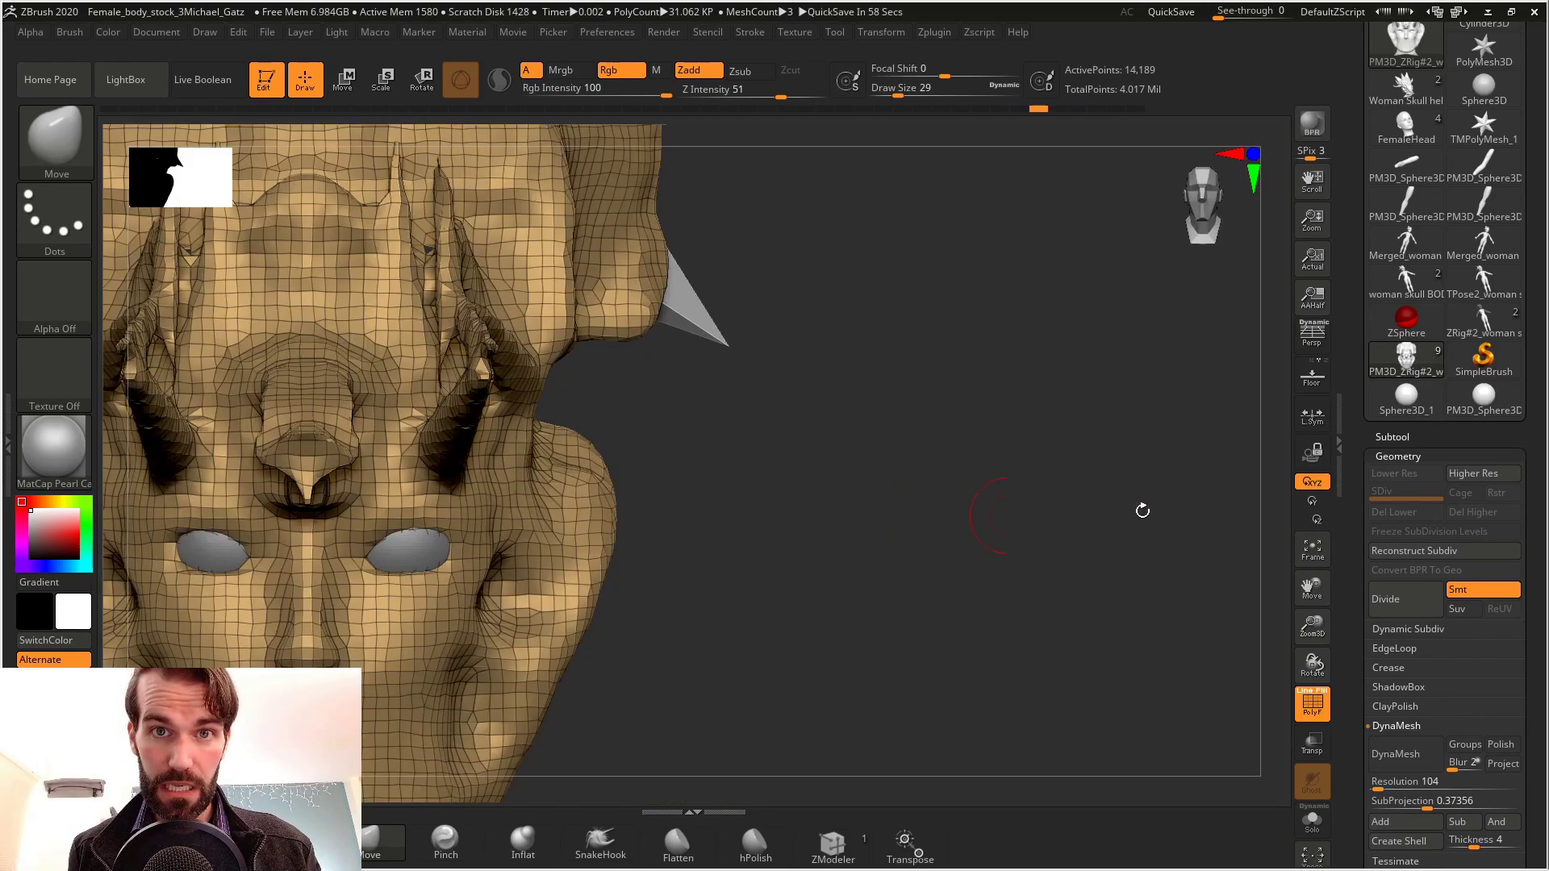
Subdivide the head repeatedly up to subdivision level 6
{"action": "key", "text": "ctrl+d"}
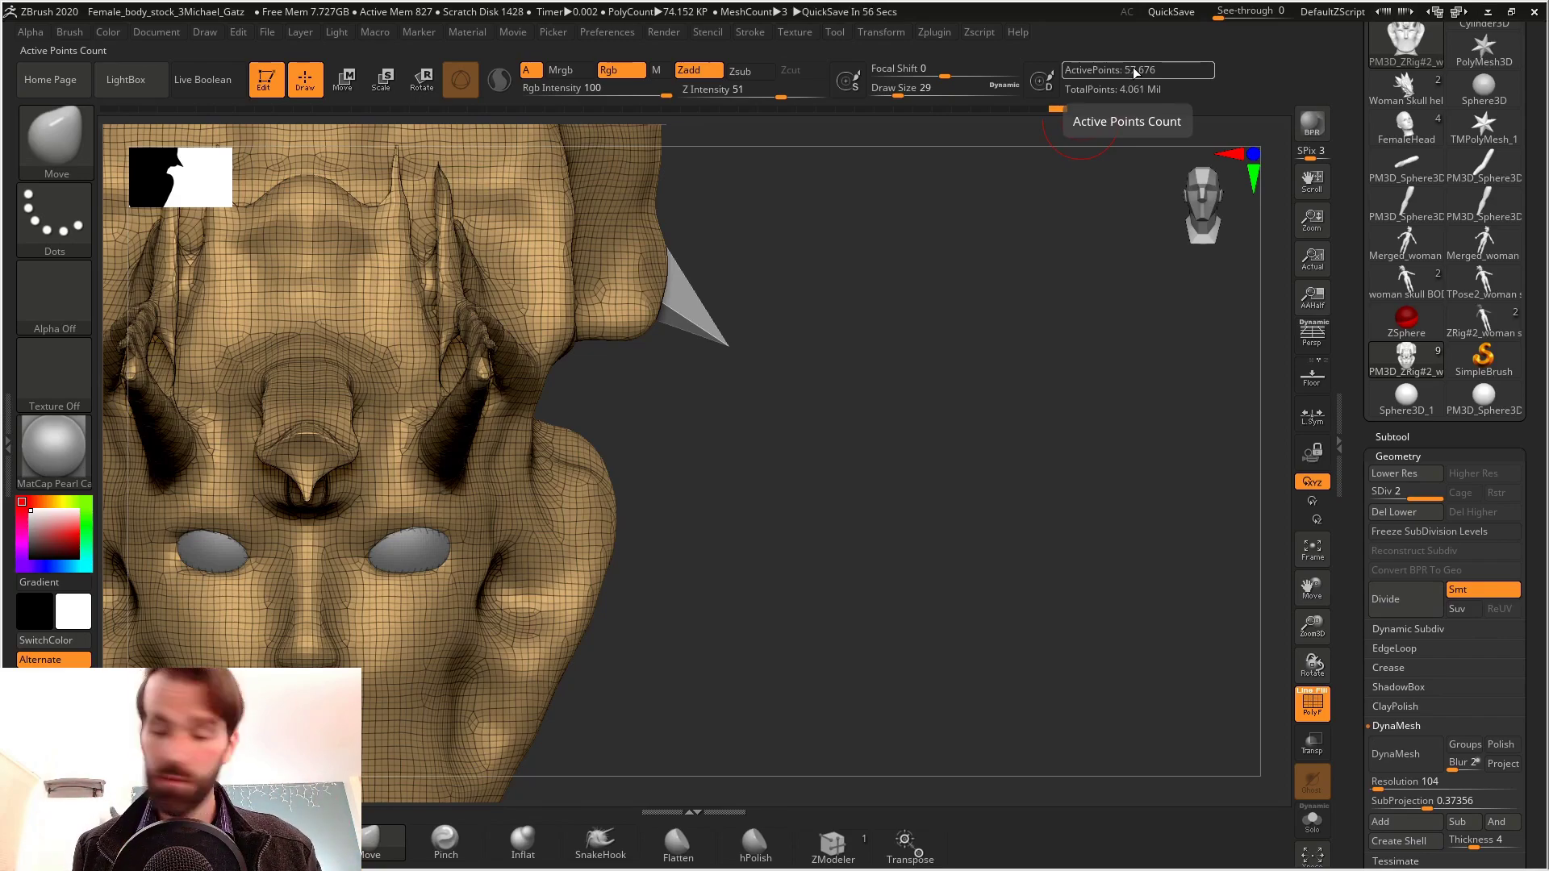
{"action": "key", "text": "ctrl+d"}
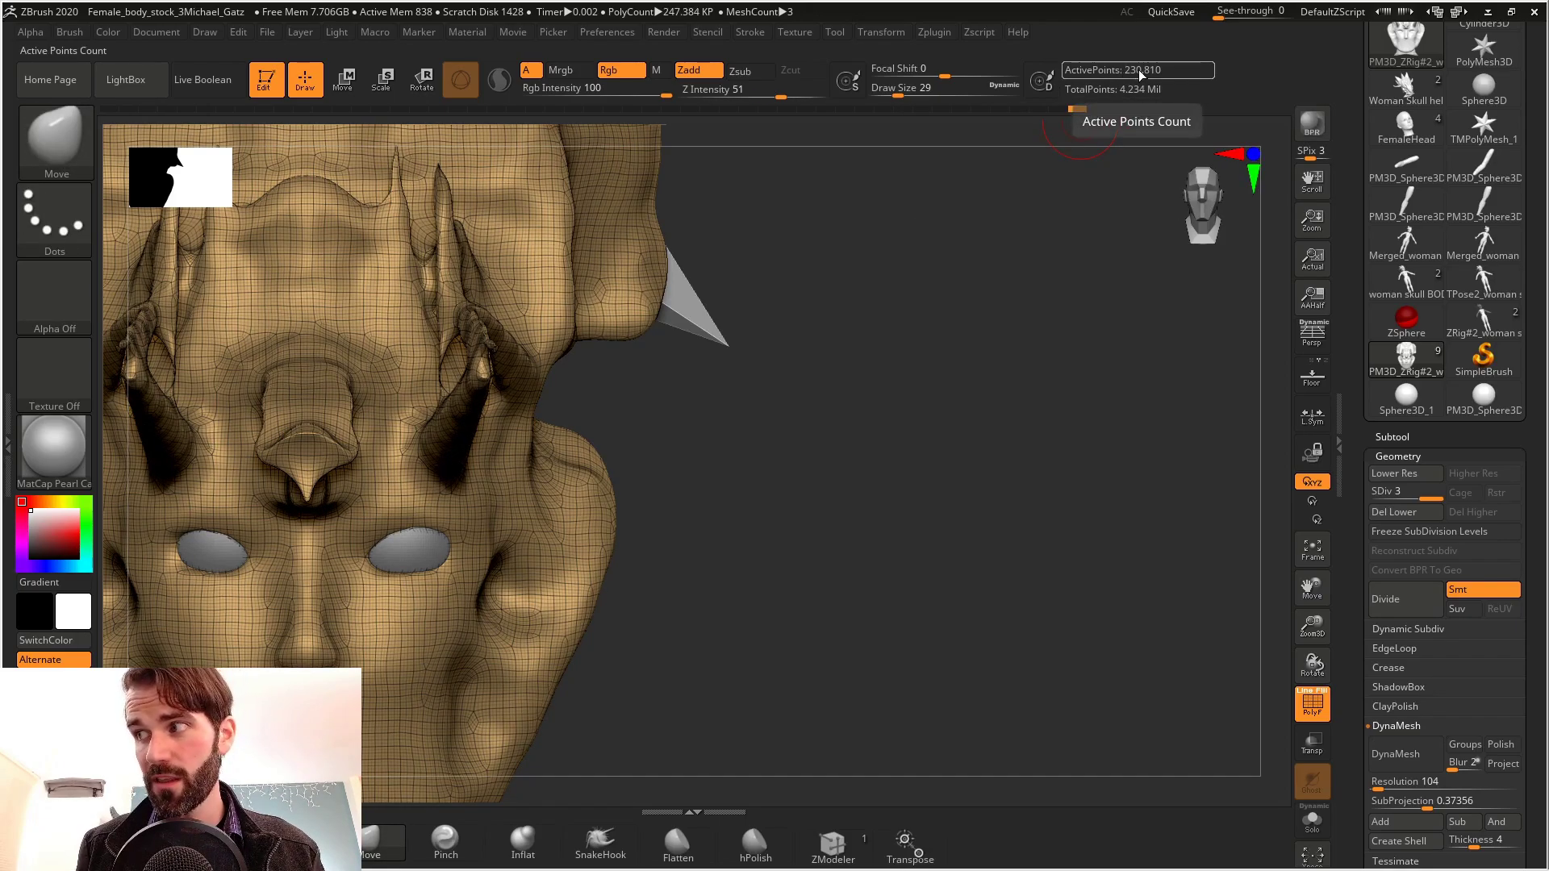
{"action": "key", "text": "ctrl+d"}
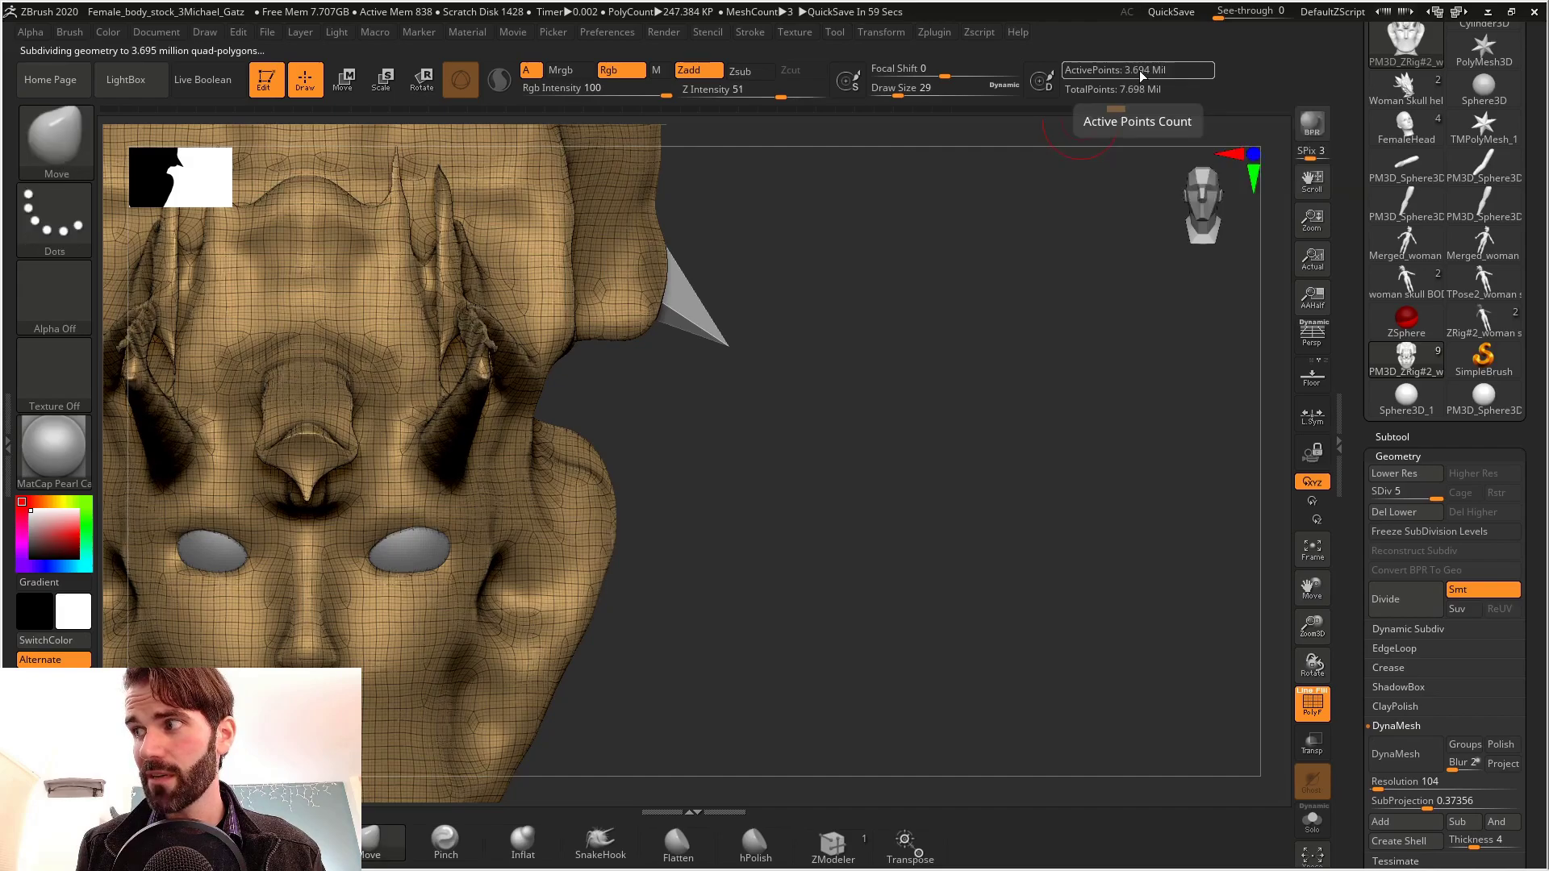
{"action": "key", "text": "ctrl+d"}
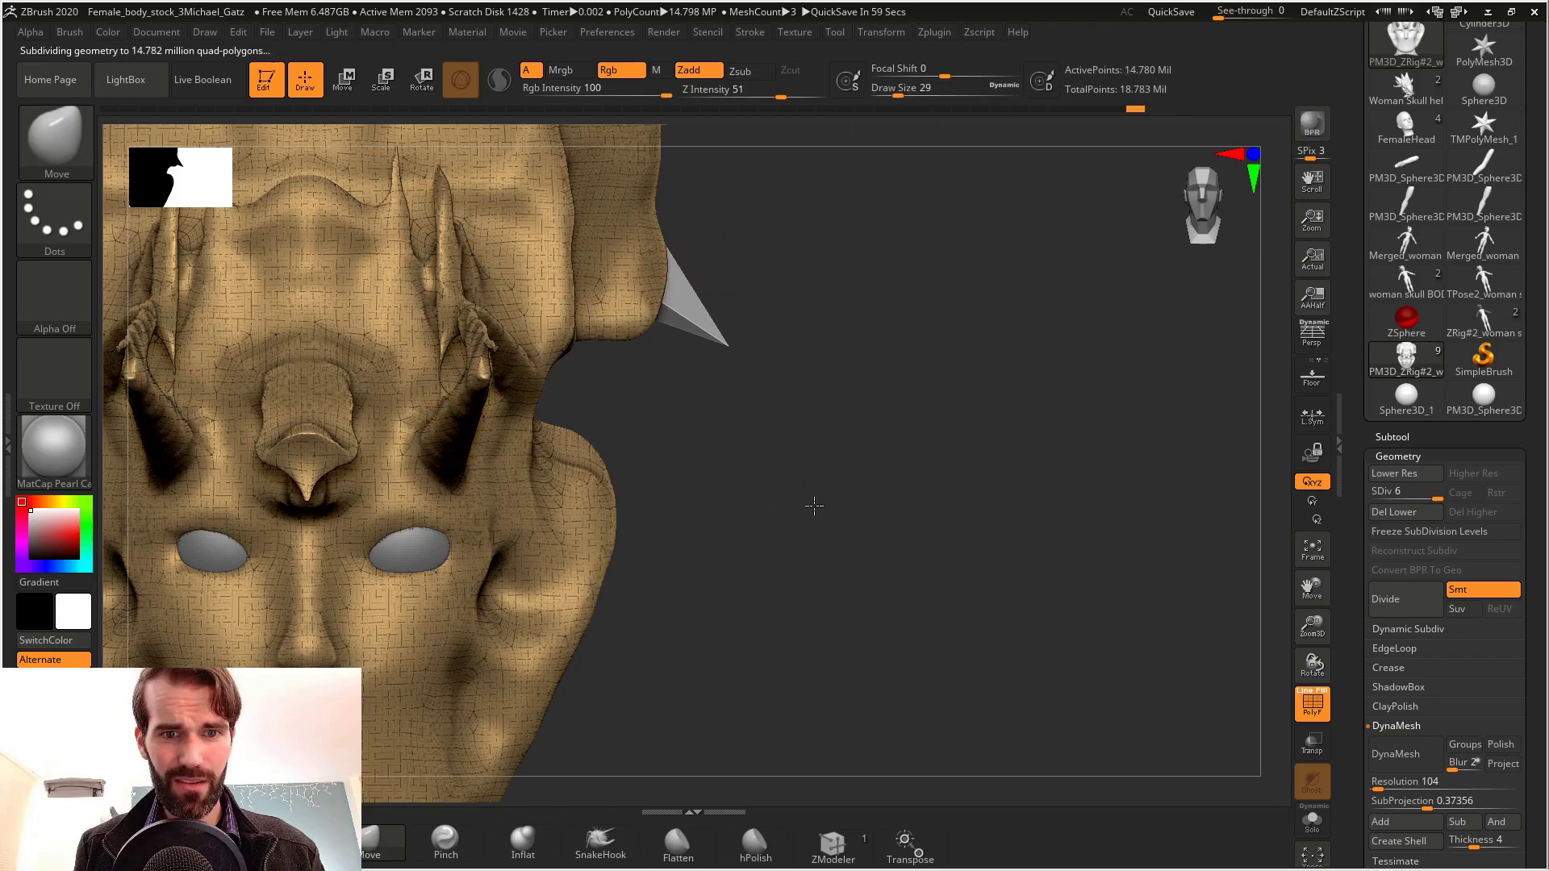
Reshape the bulge at the forehead protrusions with the Move brush while at subdivision level 6
{"action": "left_click_drag", "start_coordinate": [813, 520], "coordinate": [751, 510], "text": "alt"}
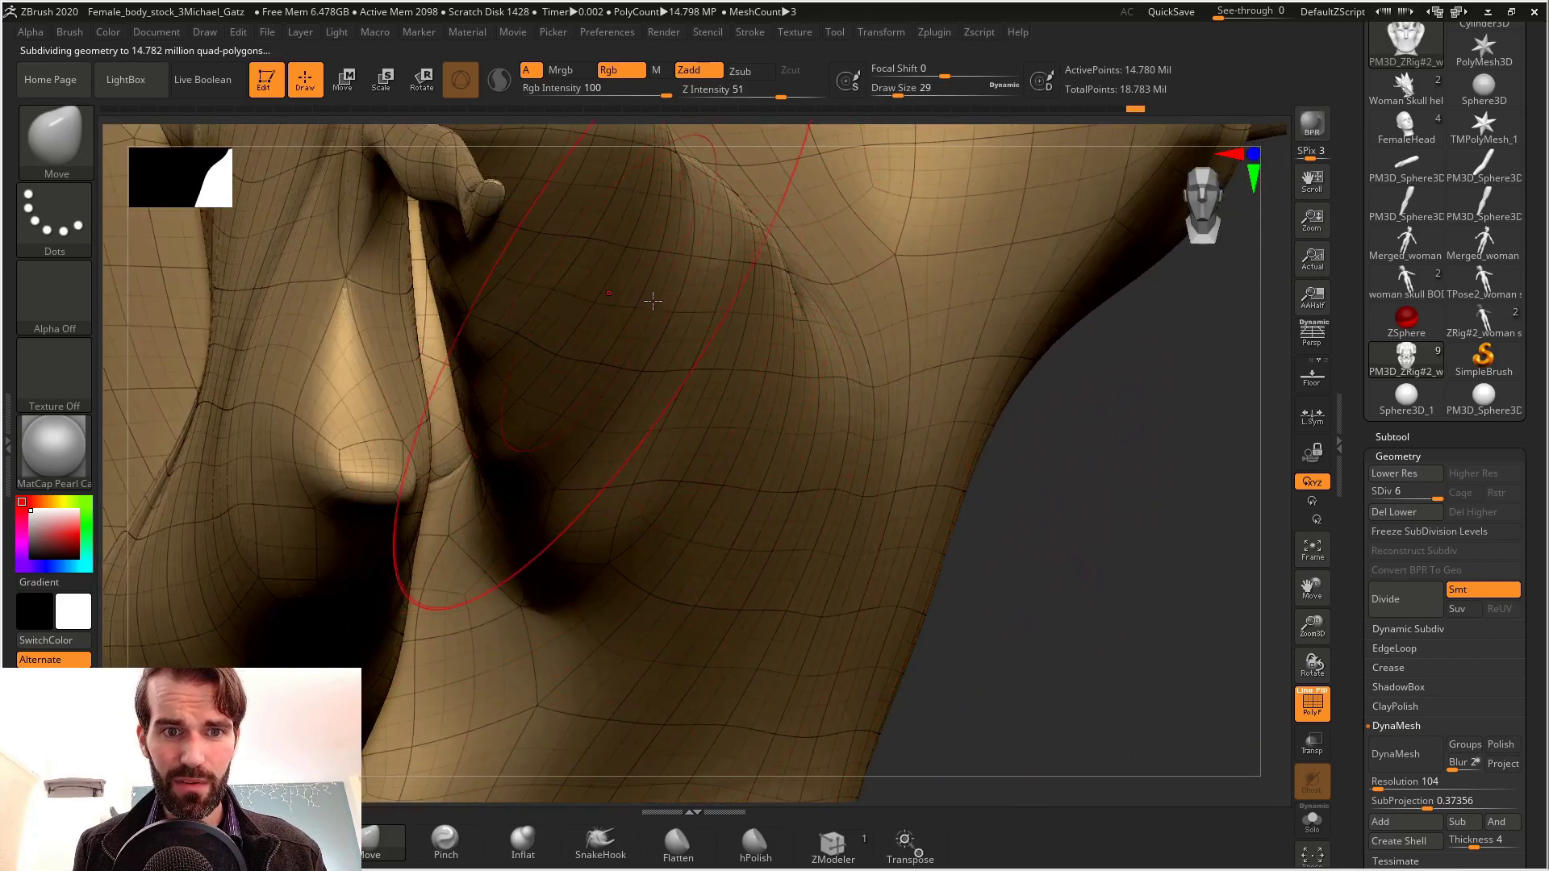
{"action": "left_click_drag", "start_coordinate": [1055, 470], "coordinate": [1017, 433]}
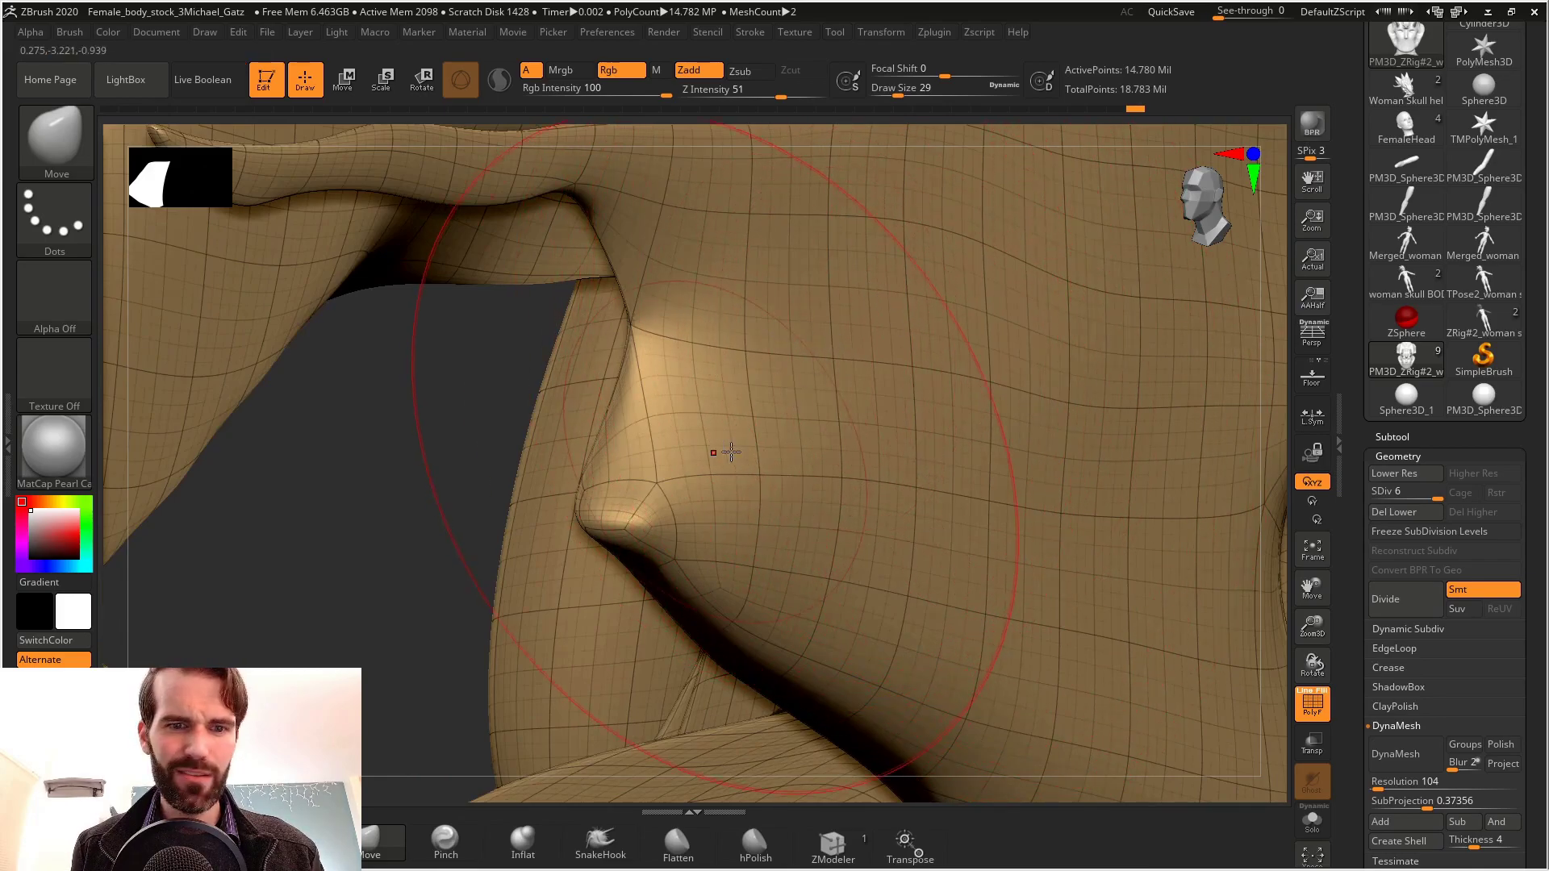
{"action": "left_click_drag", "start_coordinate": [771, 564], "coordinate": [812, 581]}
{"action": "left_click_drag", "start_coordinate": [759, 452], "coordinate": [795, 476]}
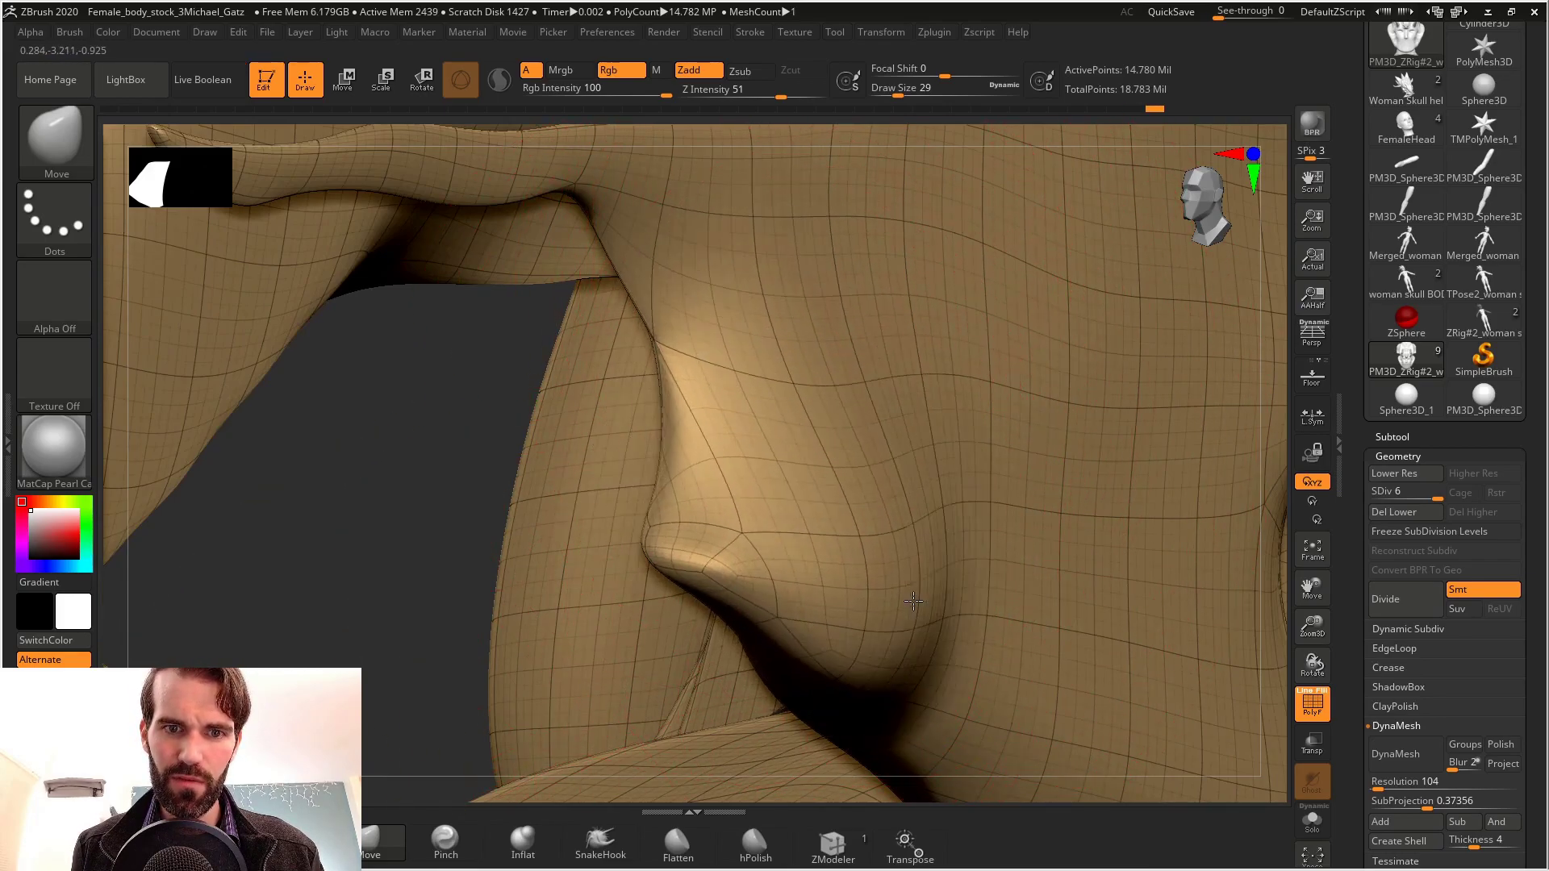
{"action": "left_click_drag", "start_coordinate": [788, 374], "coordinate": [715, 433]}
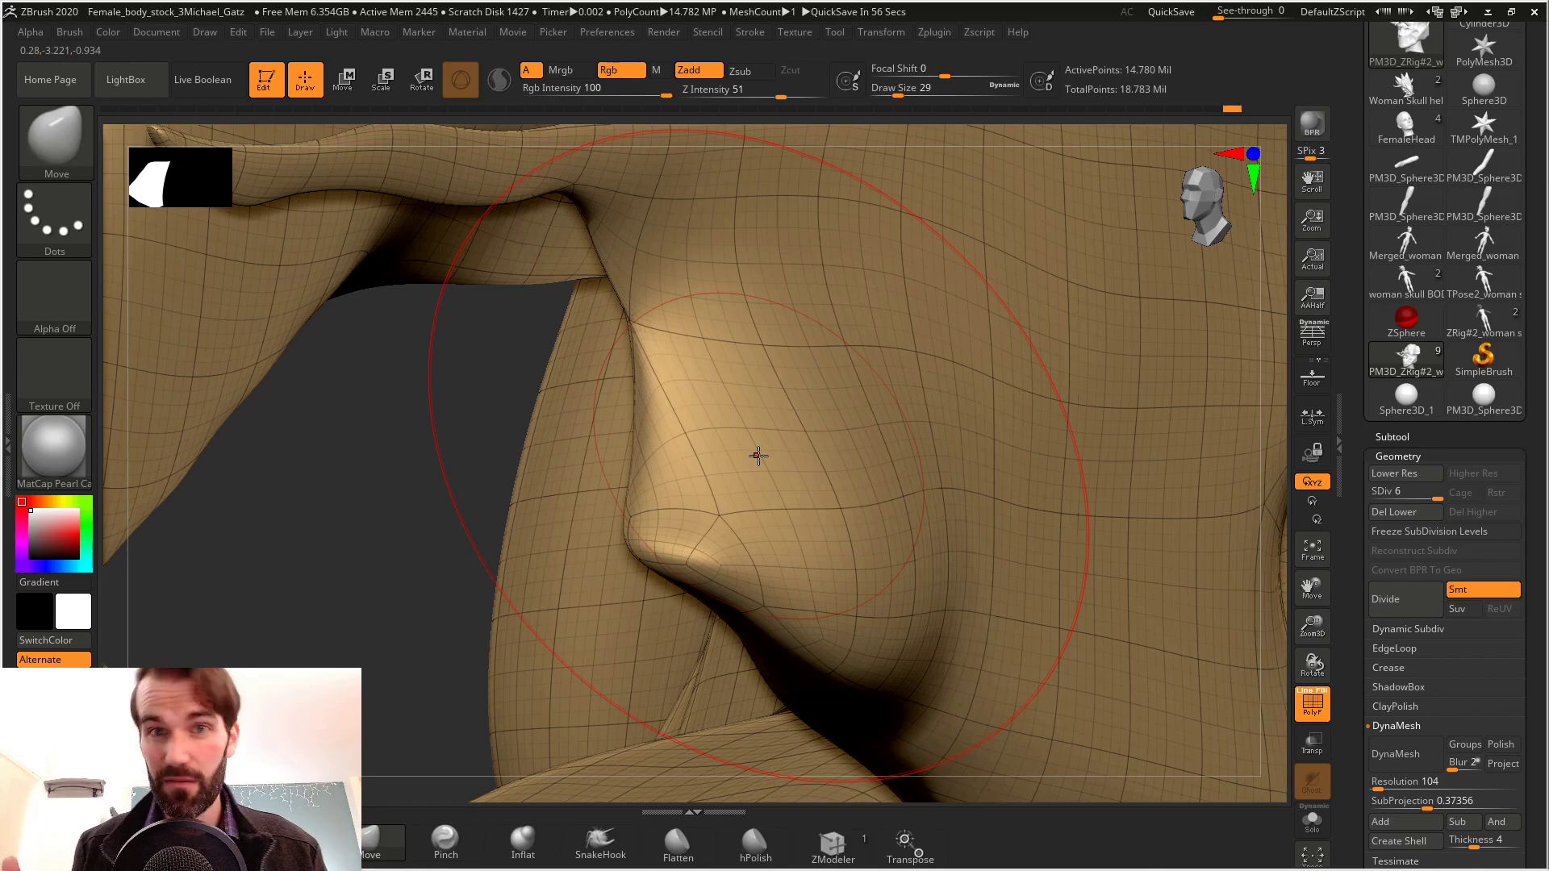
Step the head down to subdivision level 1 and select the Move brush
{"action": "key", "text": "shift"}
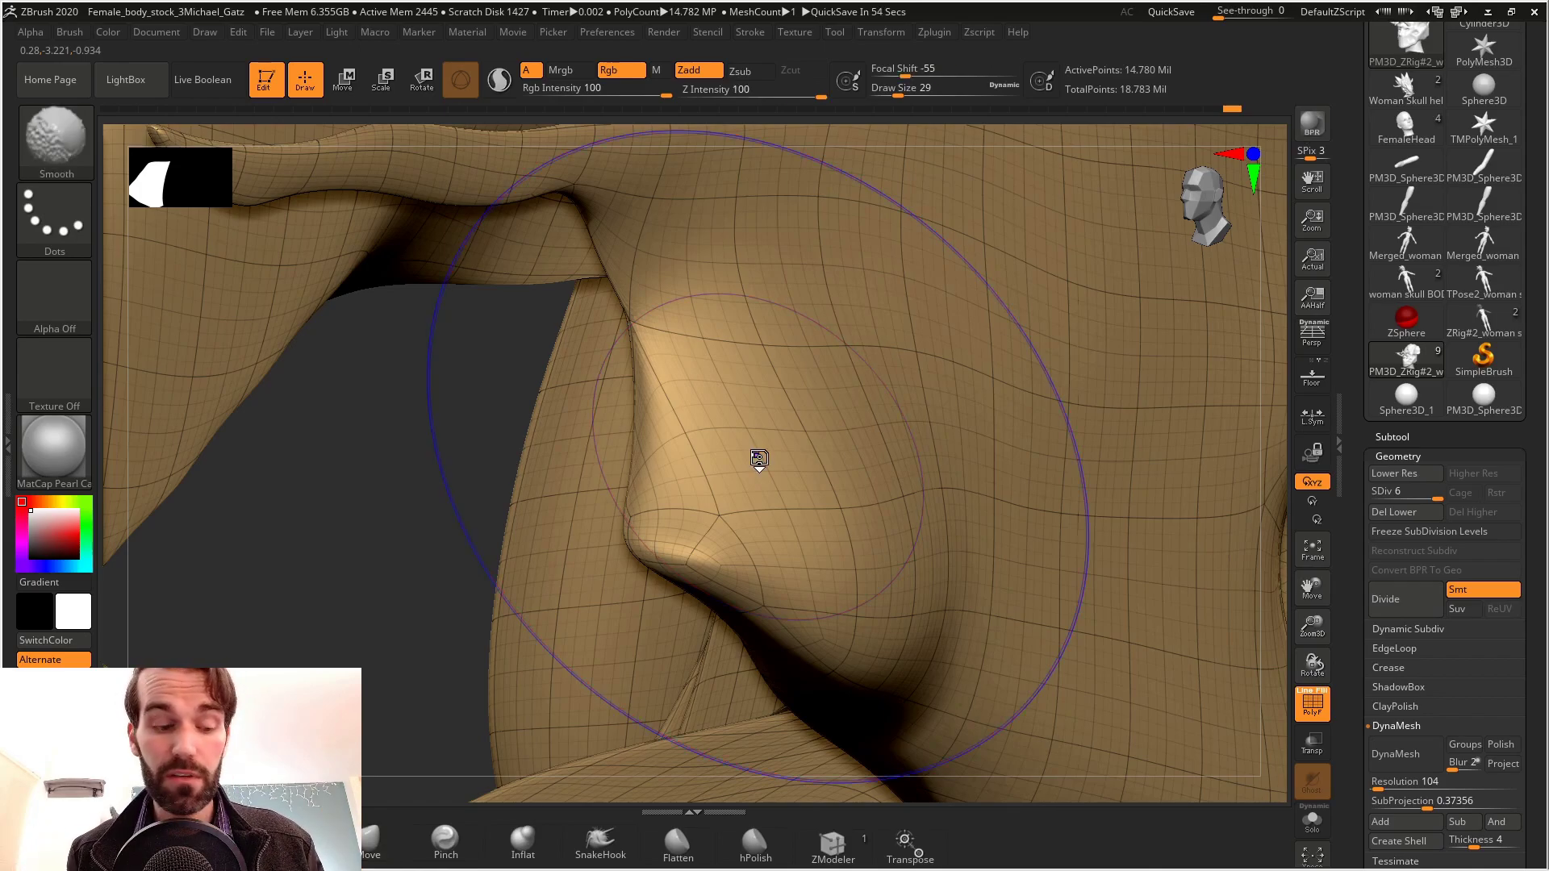
{"action": "key", "text": "shift+d"}
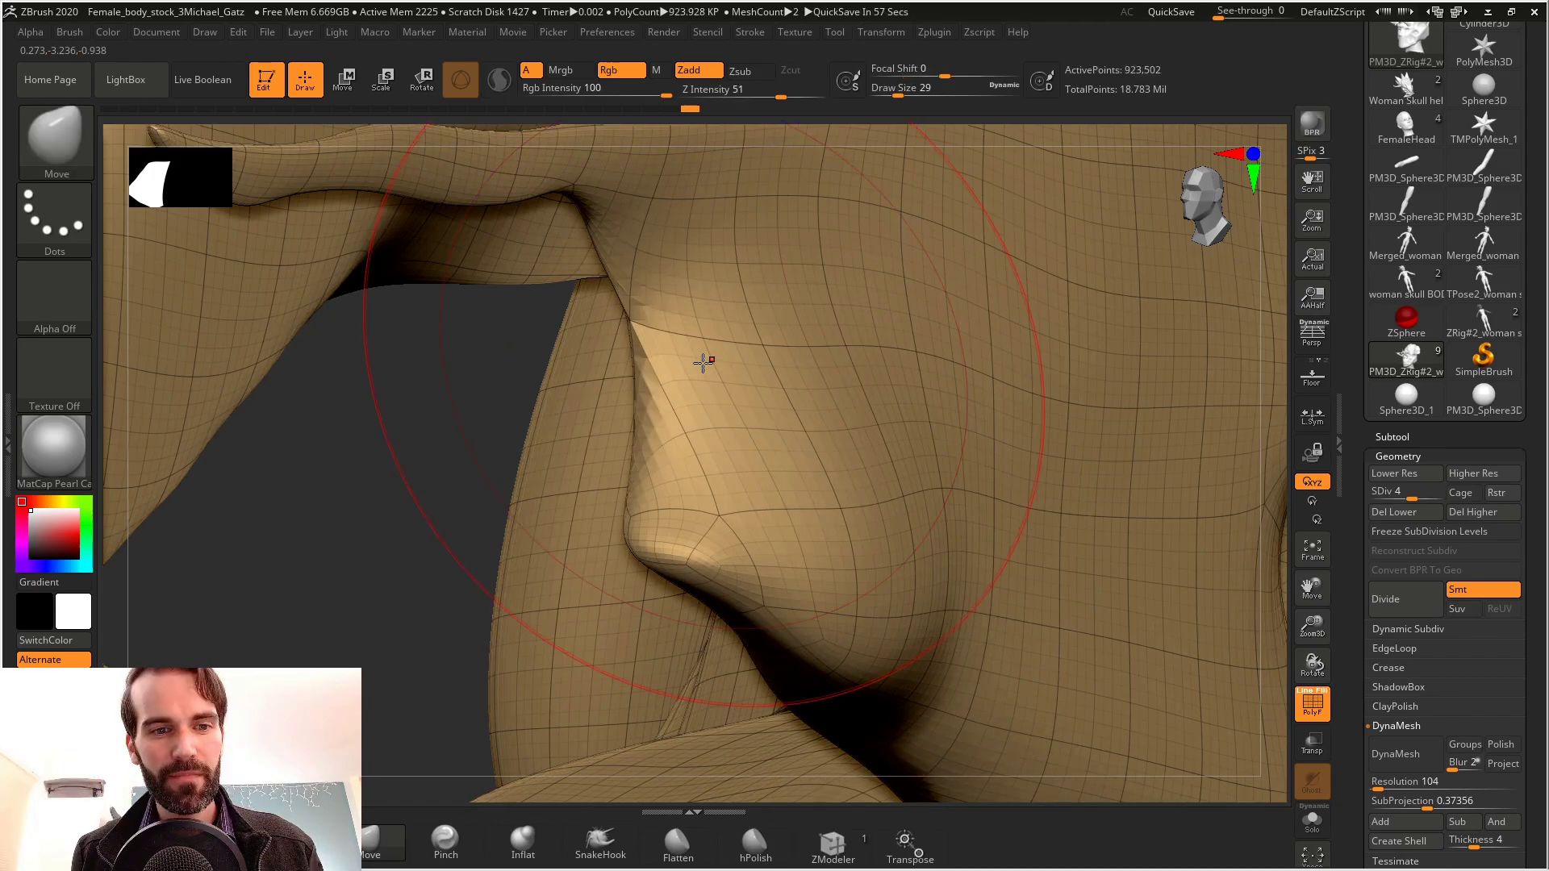
{"action": "key", "text": "shift+d"}
{"action": "key", "text": "shift+d"}
{"action": "key", "text": "shift+d"}
{"action": "key", "text": "shift+d"}
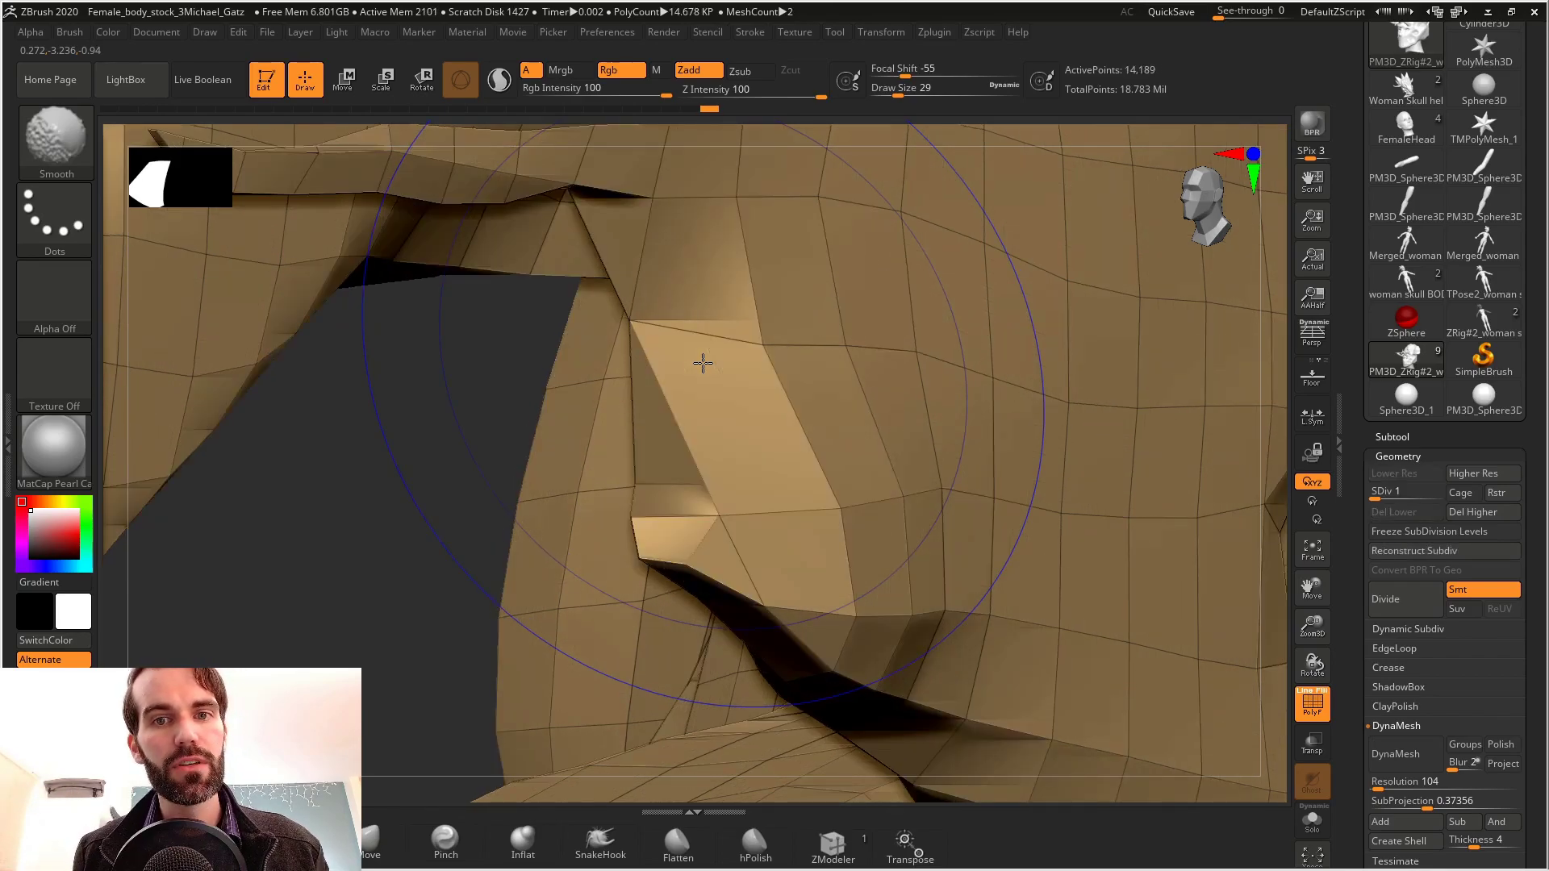
{"action": "key", "text": "b"}
{"action": "key", "text": "m"}
{"action": "key", "text": "v"}
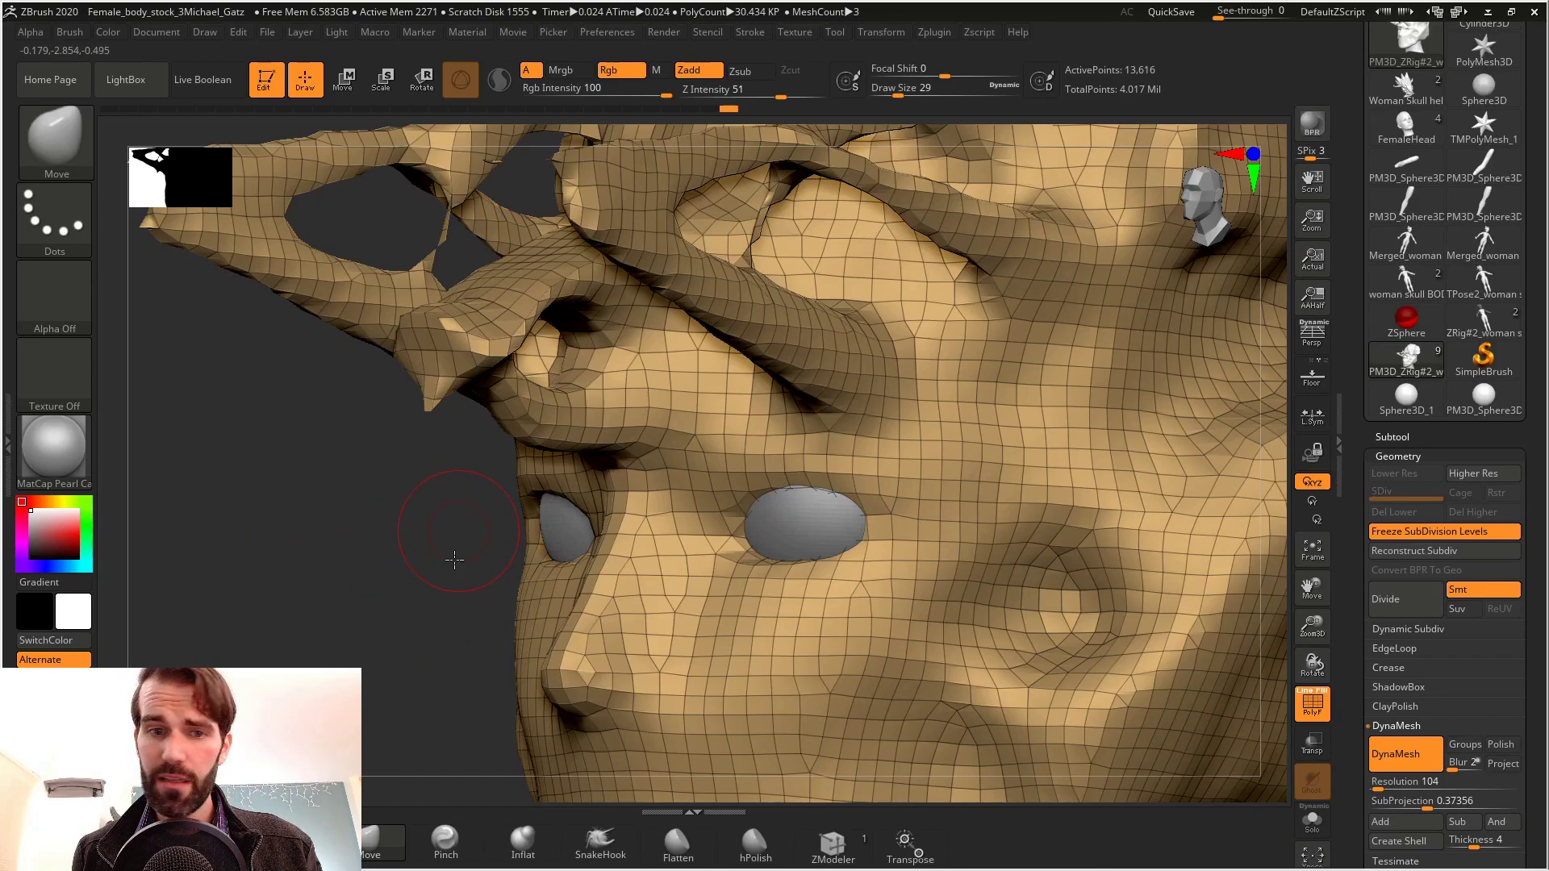
Examine the DynaMeshed head and its forehead protrusions from the side and the front
{"action": "mouse_move", "coordinate": [455, 563]}
{"action": "left_mouse_down", "text": "alt"}
{"action": "mouse_move", "coordinate": [453, 398]}
{"action": "mouse_move", "coordinate": [478, 565]}
{"action": "mouse_move", "coordinate": [471, 552]}
{"action": "left_mouse_up", "text": "alt"}
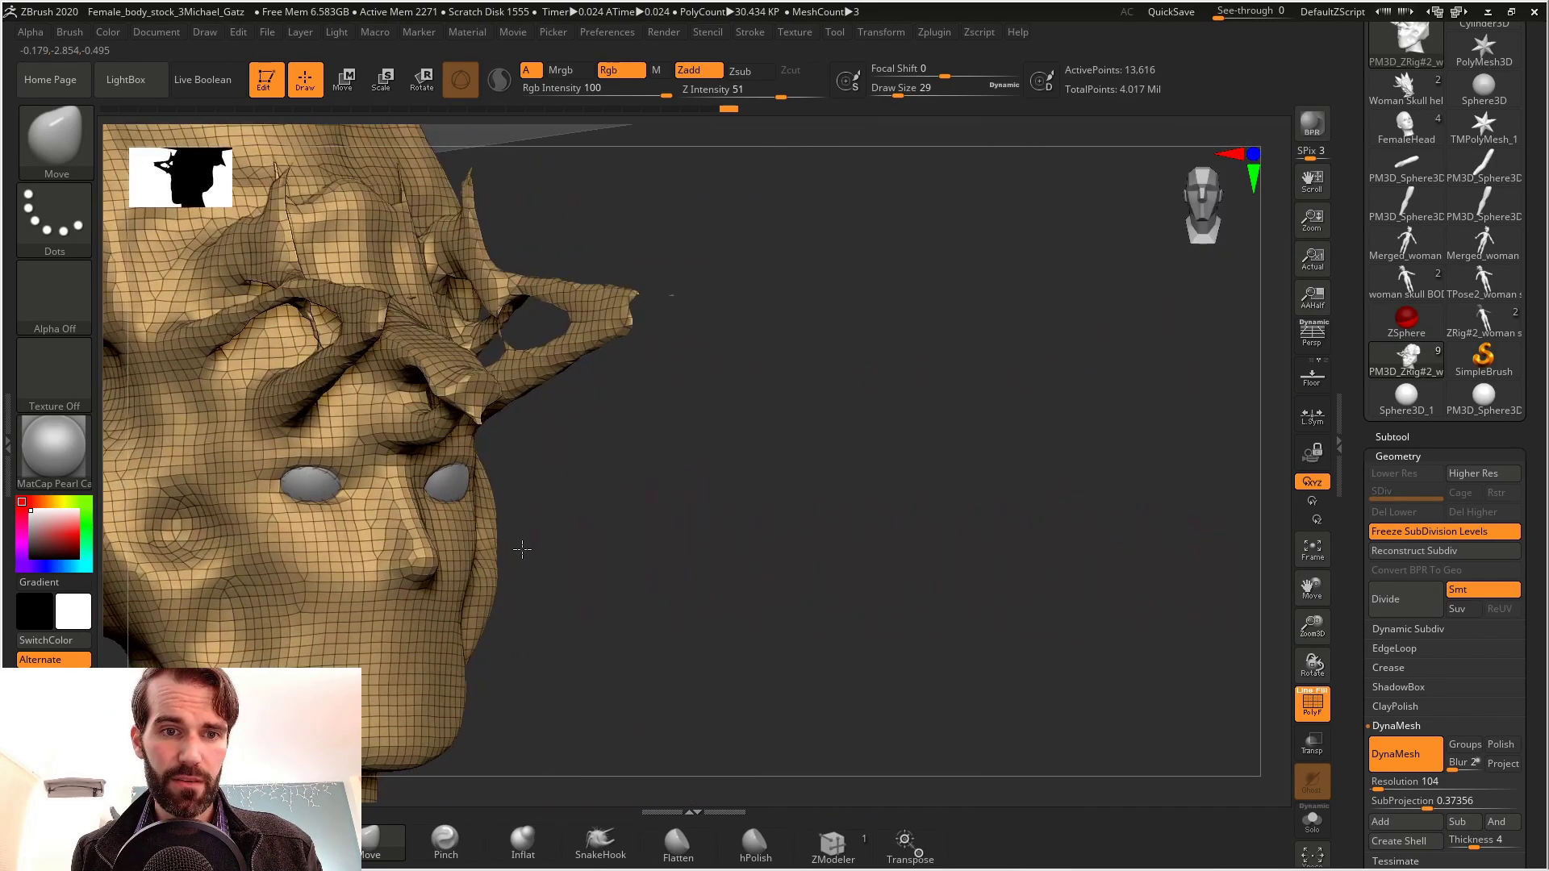
{"action": "mouse_move", "coordinate": [527, 549]}
{"action": "left_mouse_down"}
{"action": "mouse_move", "coordinate": [888, 525]}
{"action": "mouse_move", "coordinate": [951, 543]}
{"action": "mouse_move", "coordinate": [840, 549]}
{"action": "mouse_move", "coordinate": [922, 553]}
{"action": "left_mouse_up"}
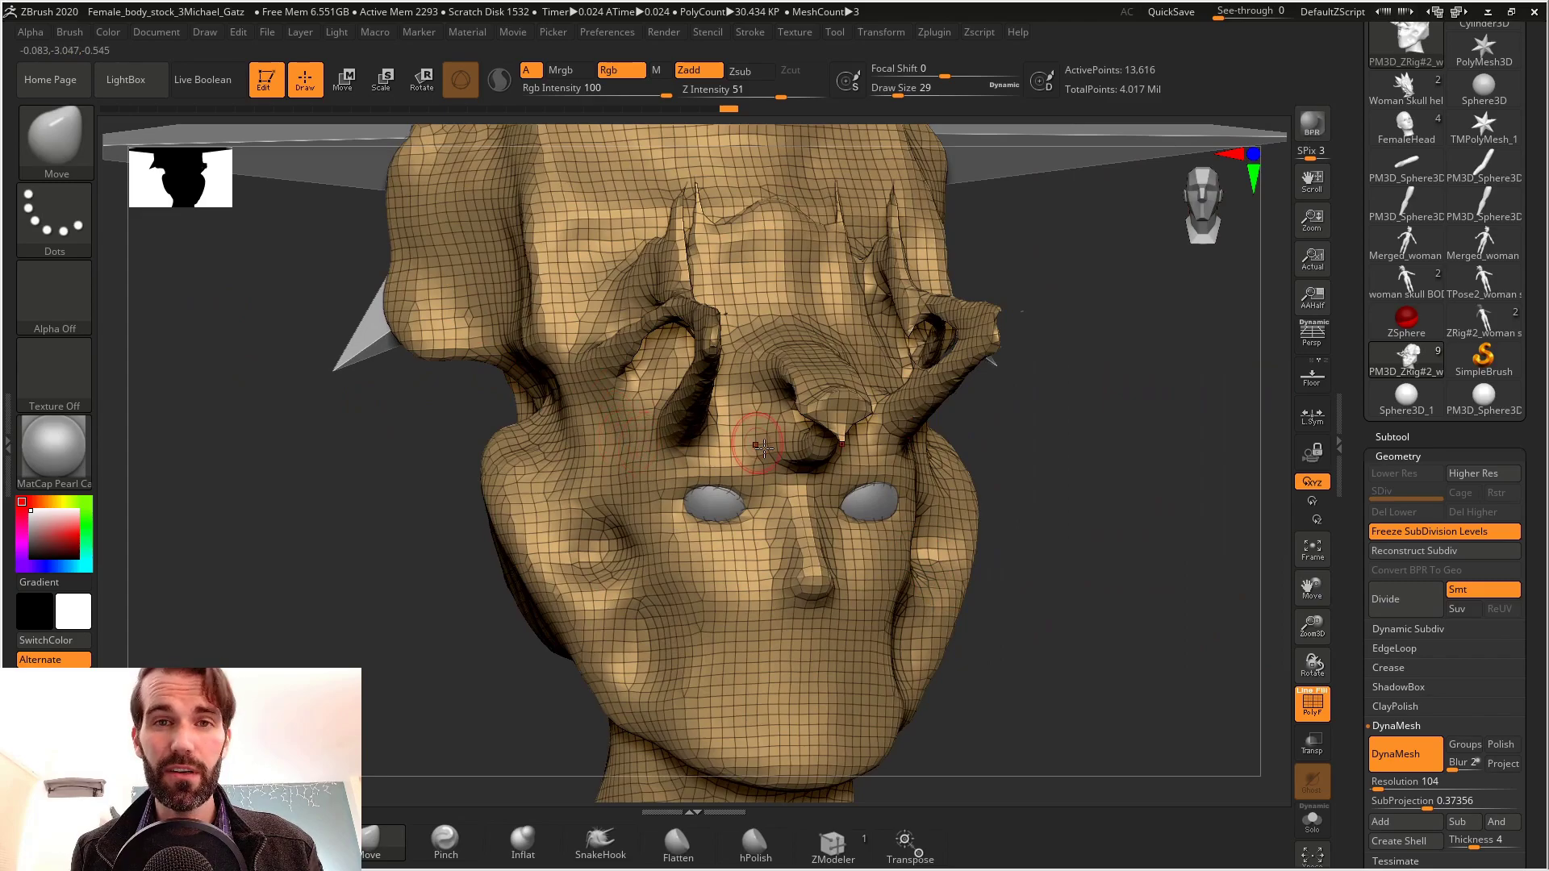
{"action": "mouse_move", "coordinate": [1012, 440]}
{"action": "left_mouse_down"}
{"action": "mouse_move", "coordinate": [962, 466]}
{"action": "mouse_move", "coordinate": [984, 460]}
{"action": "mouse_move", "coordinate": [1003, 422]}
{"action": "mouse_move", "coordinate": [1037, 443]}
{"action": "mouse_move", "coordinate": [1039, 492]}
{"action": "mouse_move", "coordinate": [1065, 522]}
{"action": "left_mouse_up"}
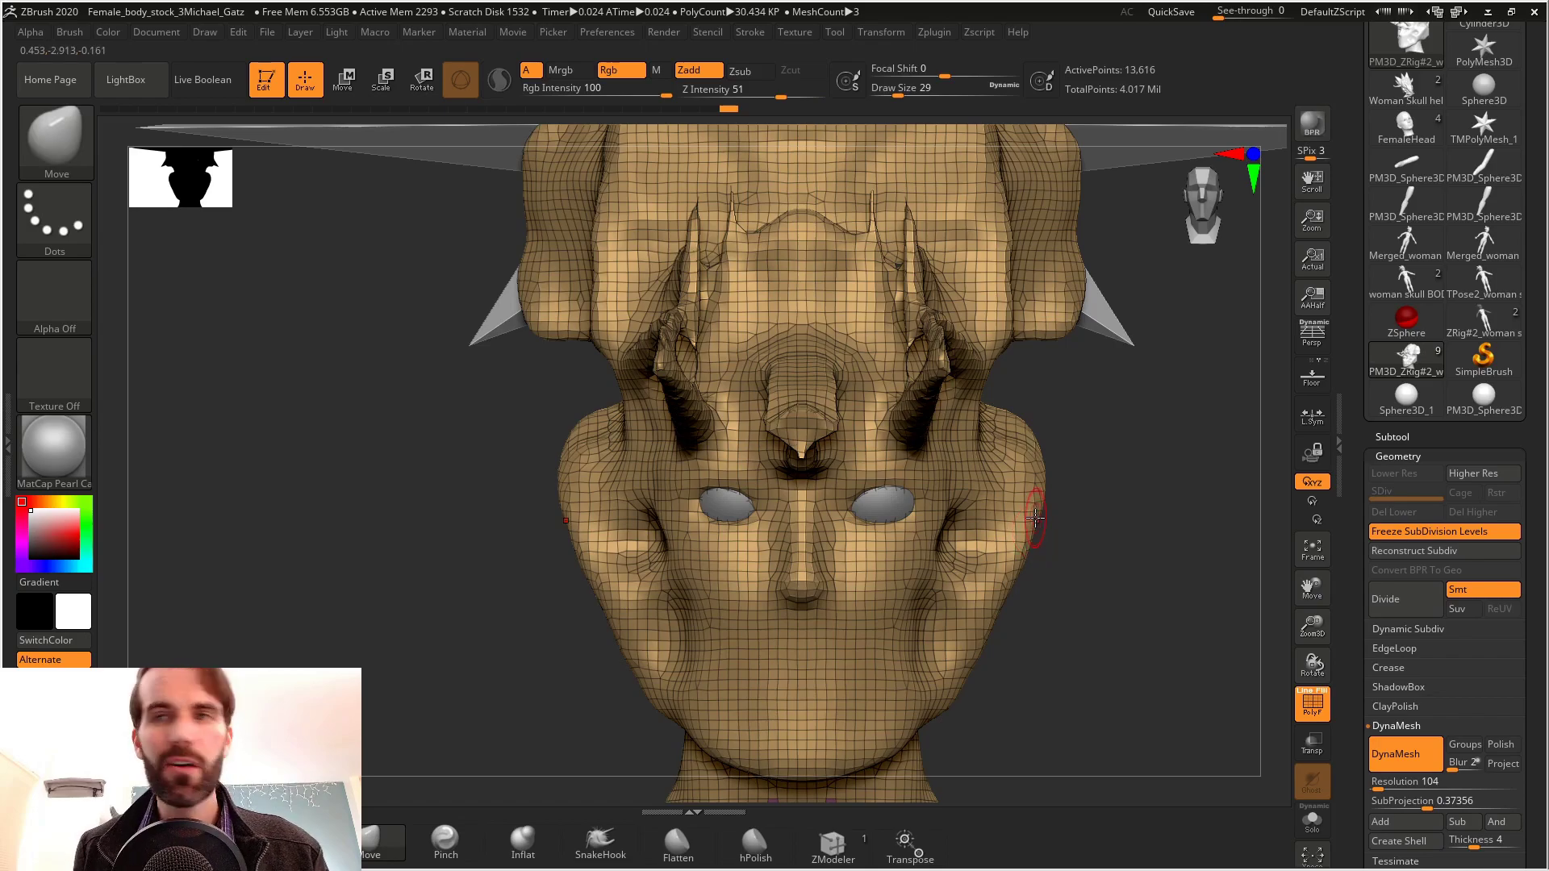